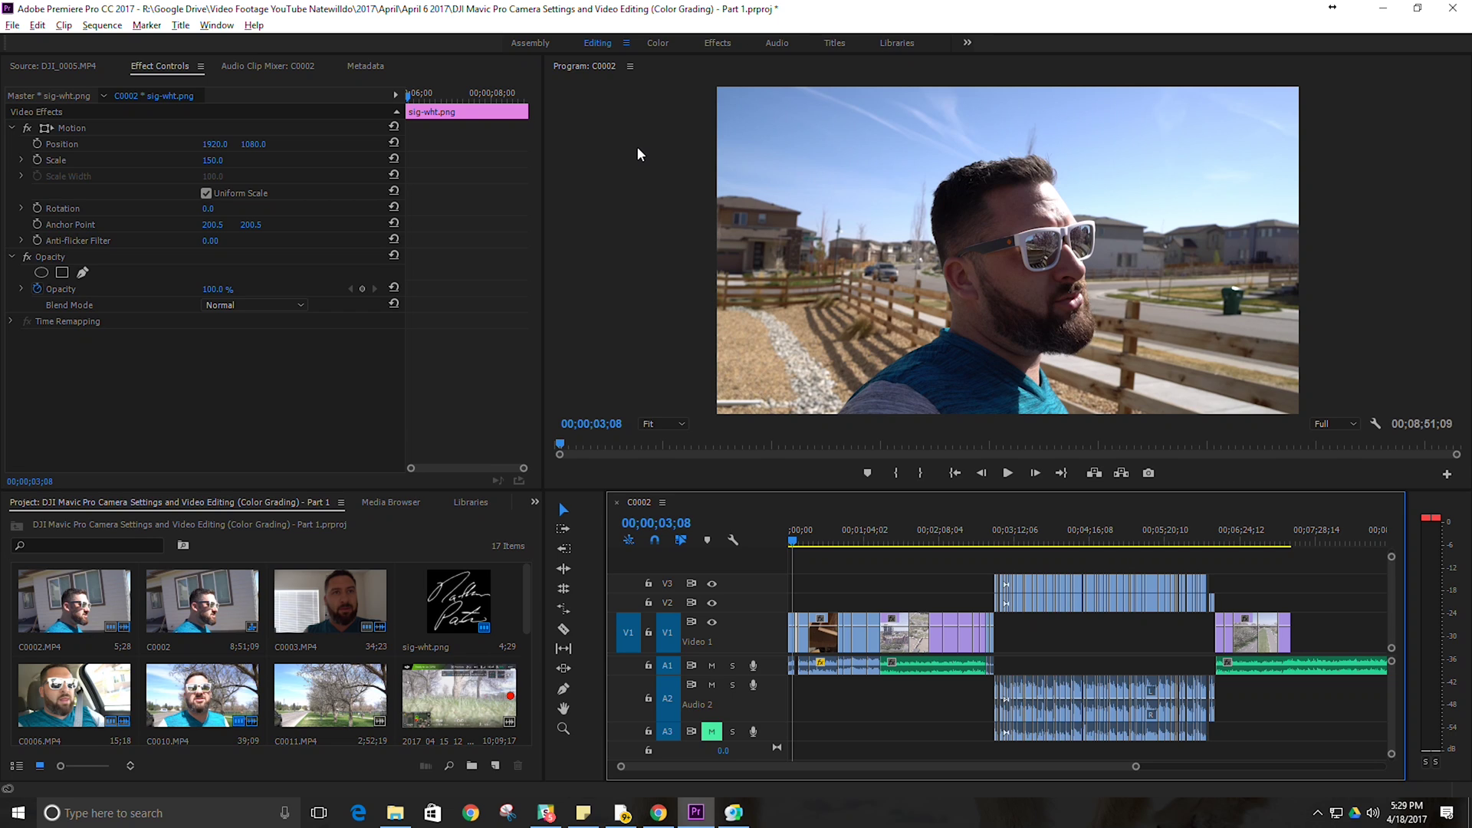
- Preview the Assembly and Editing workspaces and settle on the Color workspace
left_click(518, 44)
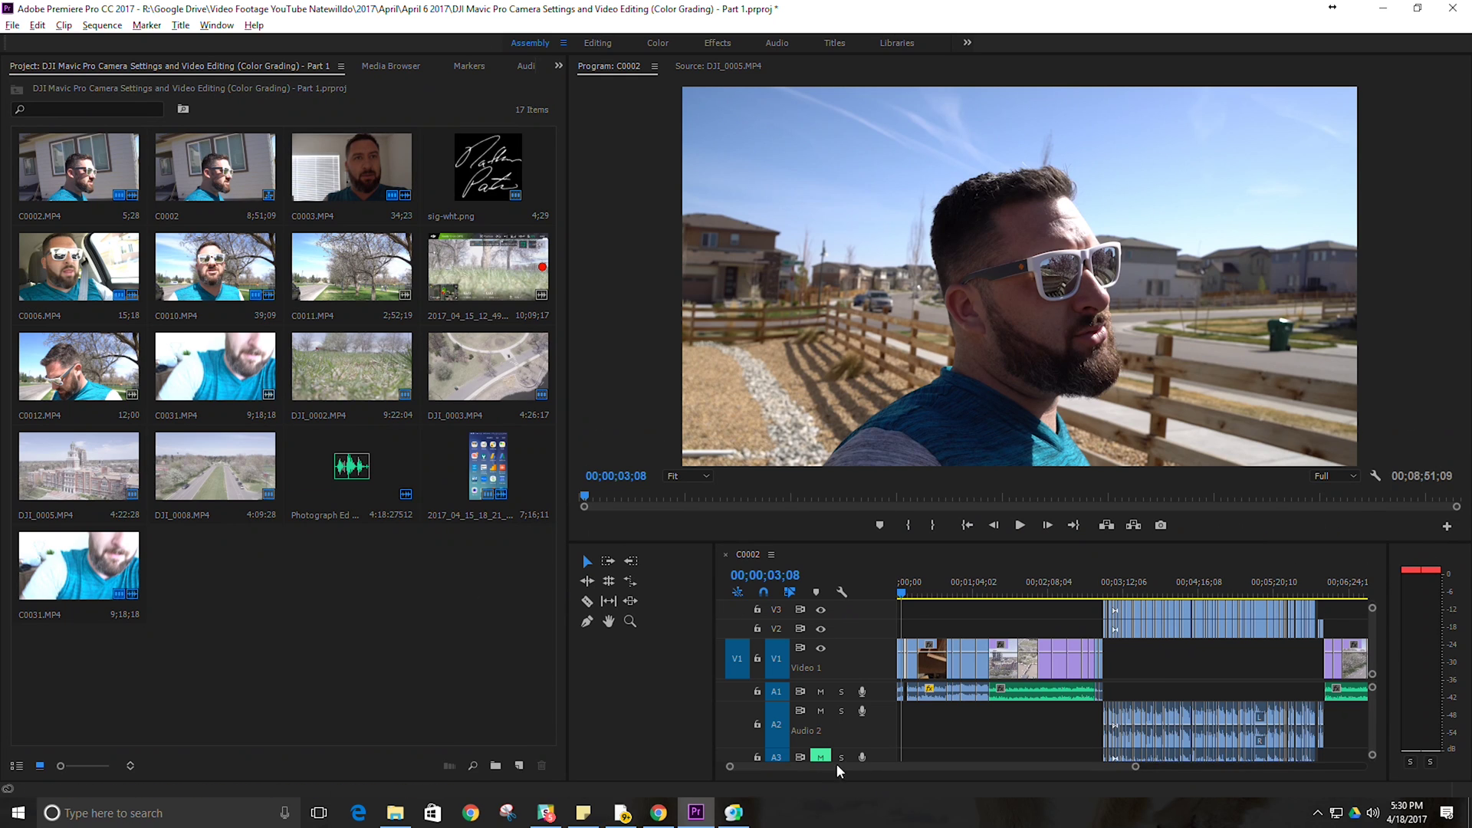
left_click_drag(1142, 766, 1220, 768)
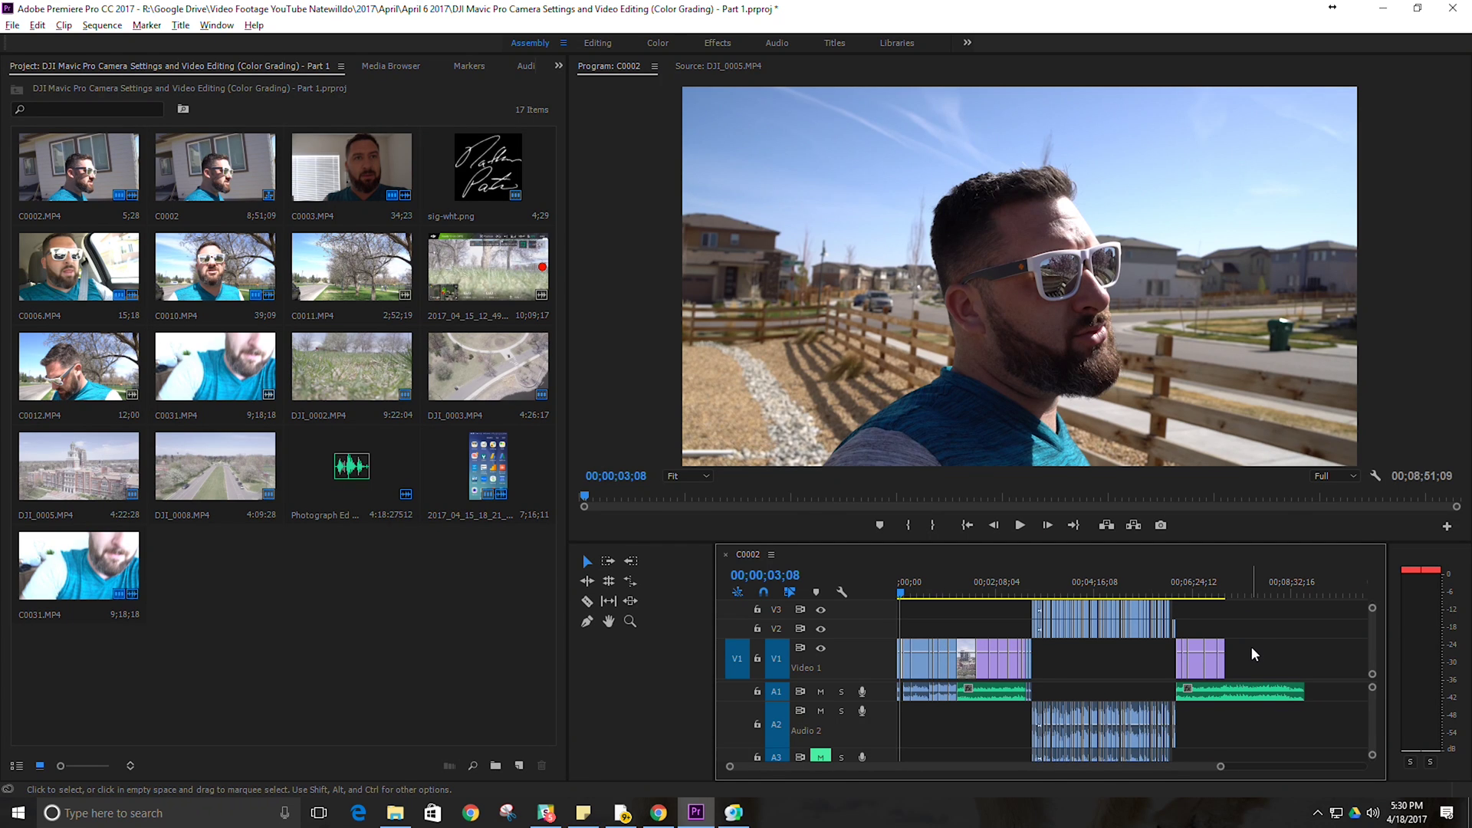
left_click(597, 41)
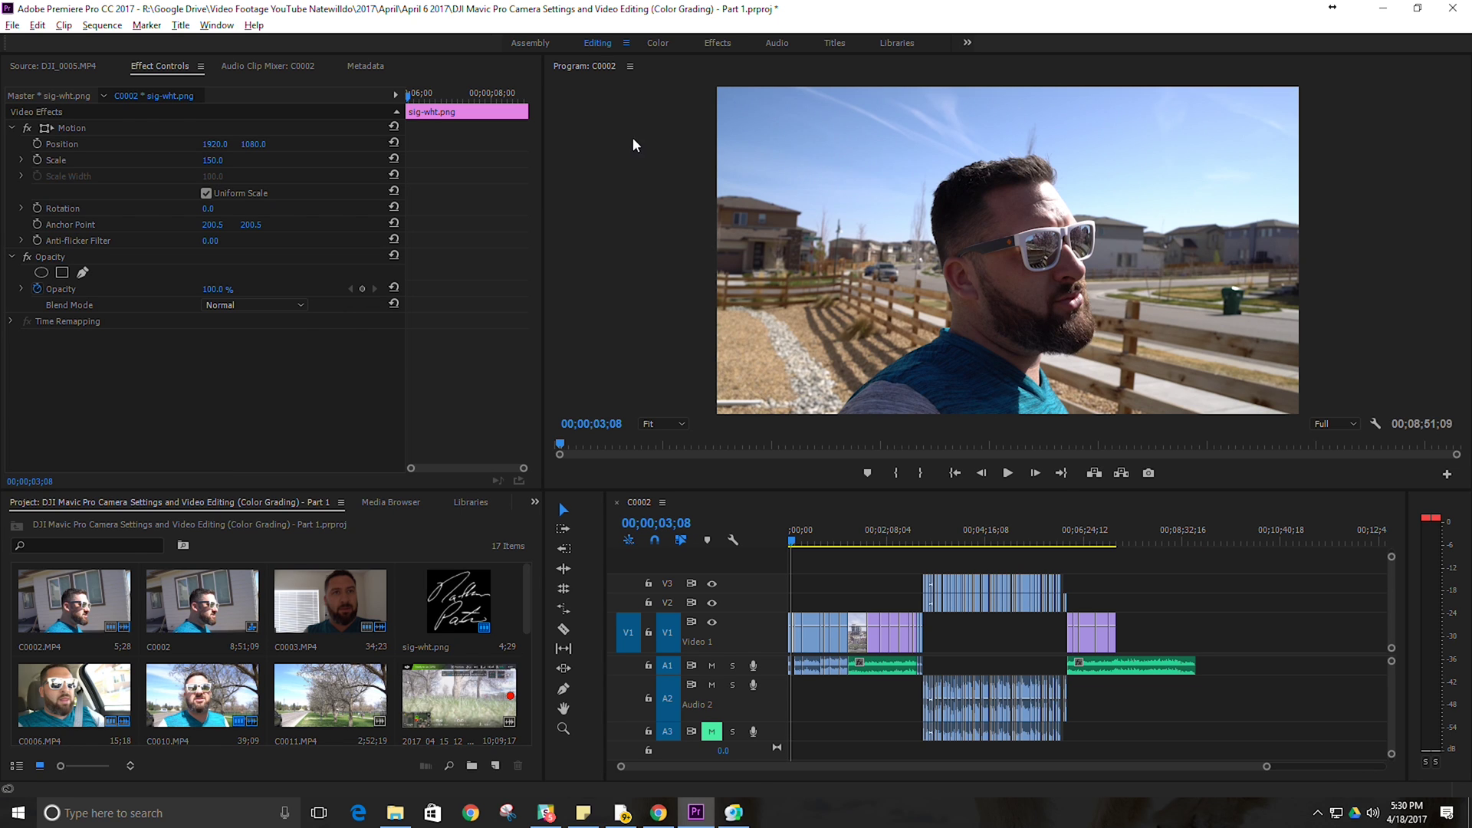
left_click(661, 45)
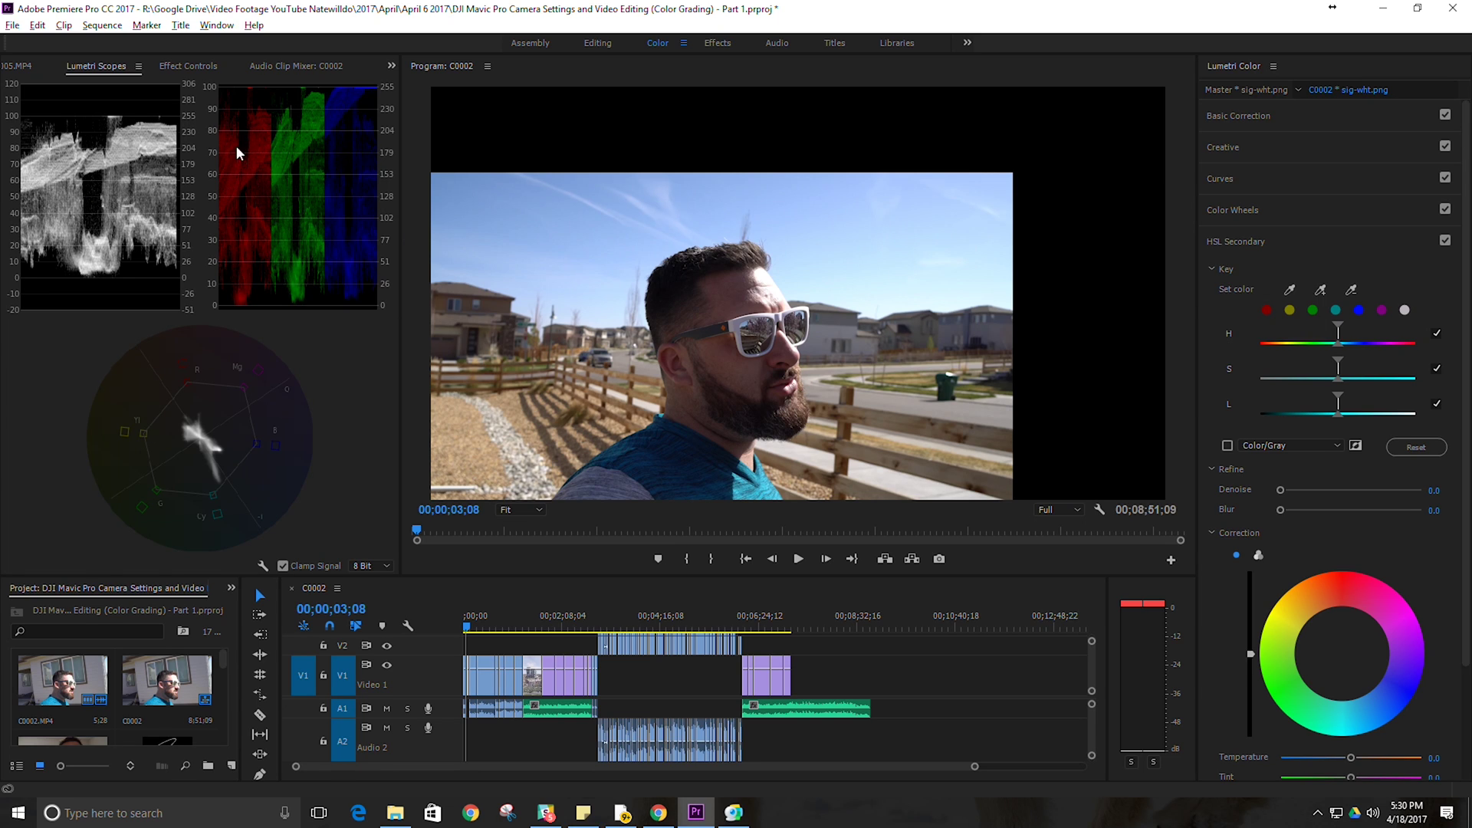
- Try the waveform scope with the RGB type and return it to Luma
left_click(263, 565)
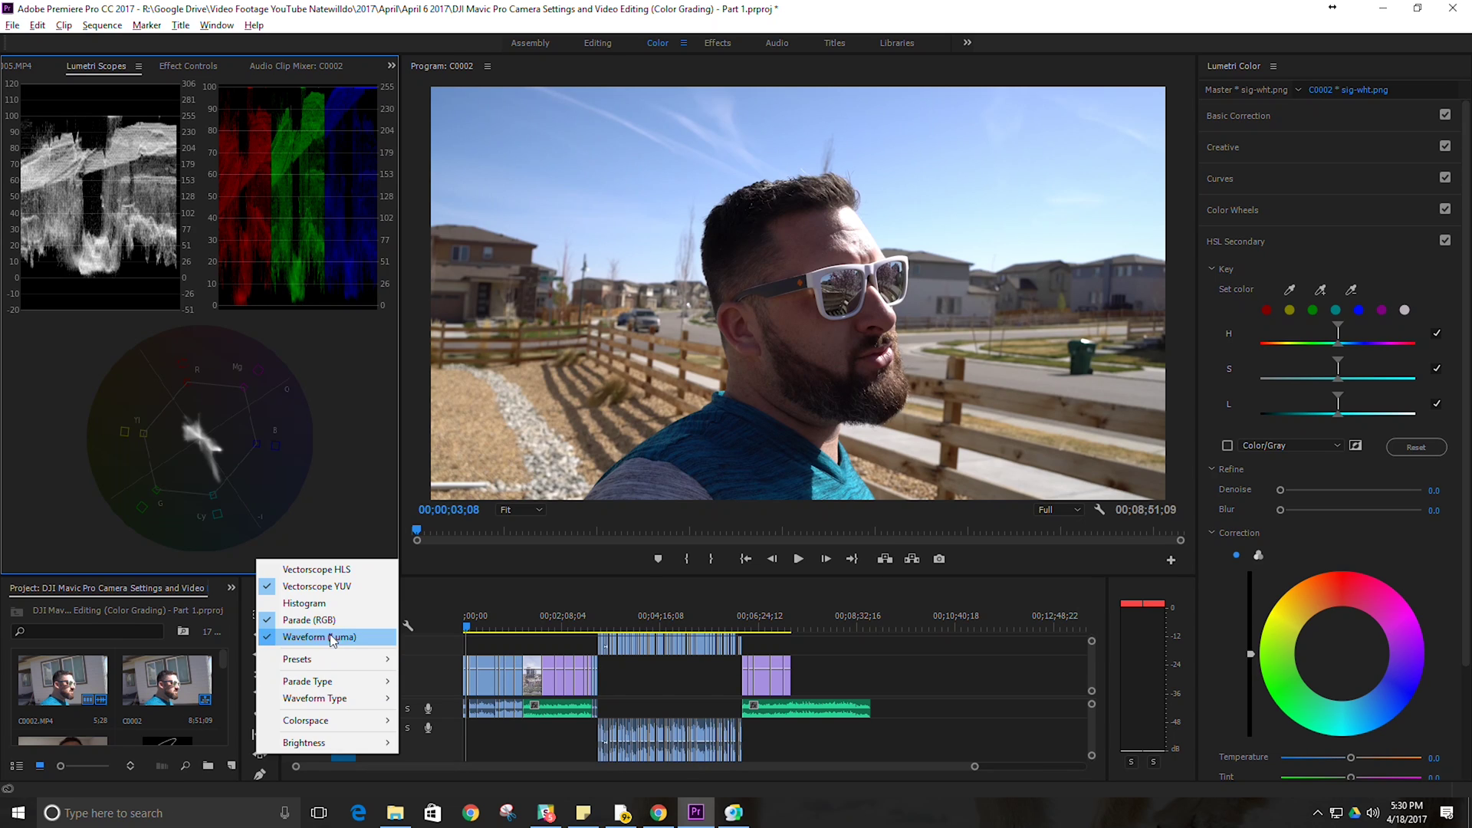
mouse_move(381, 707)
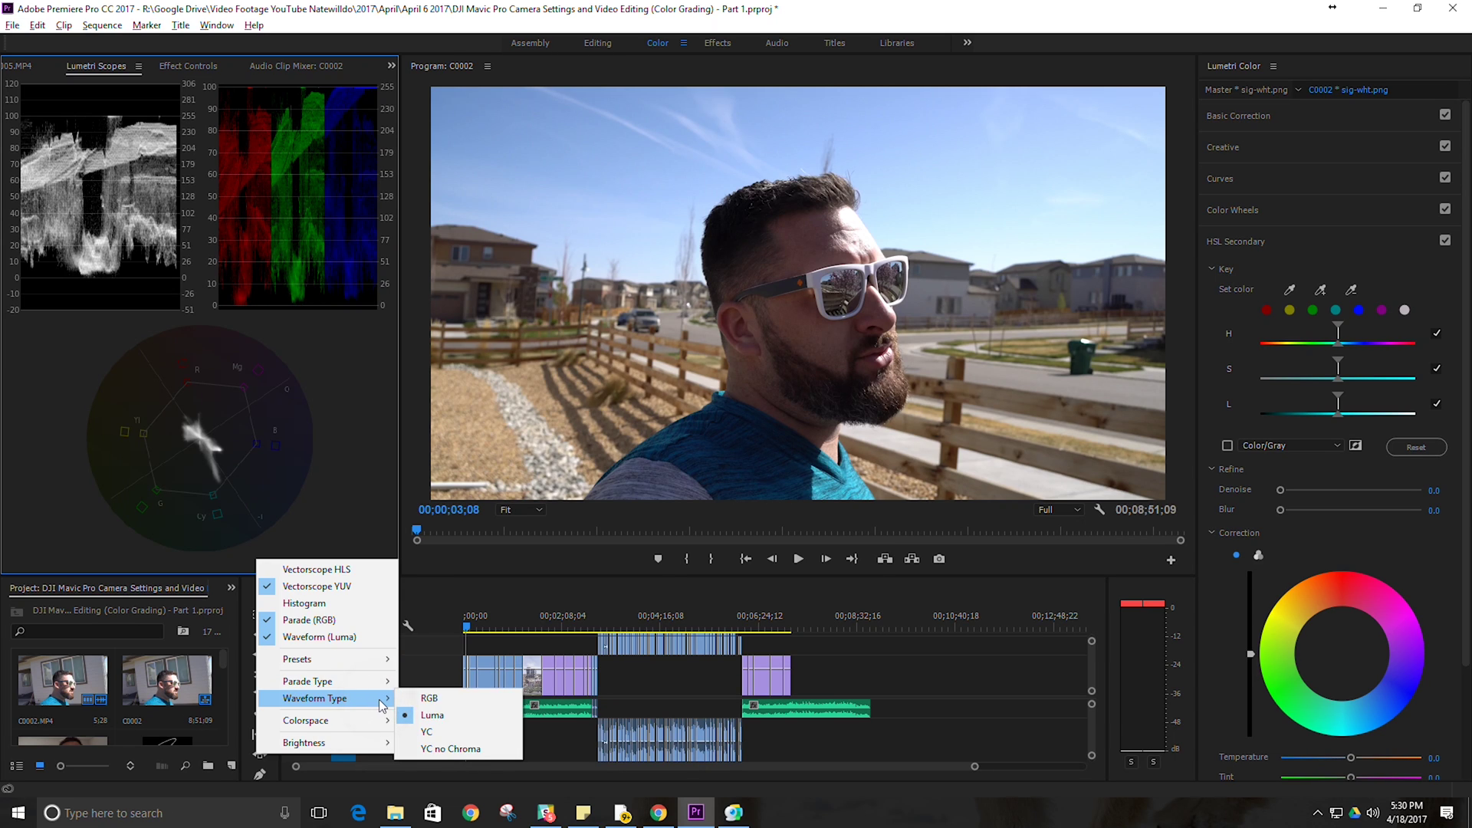
left_click(428, 699)
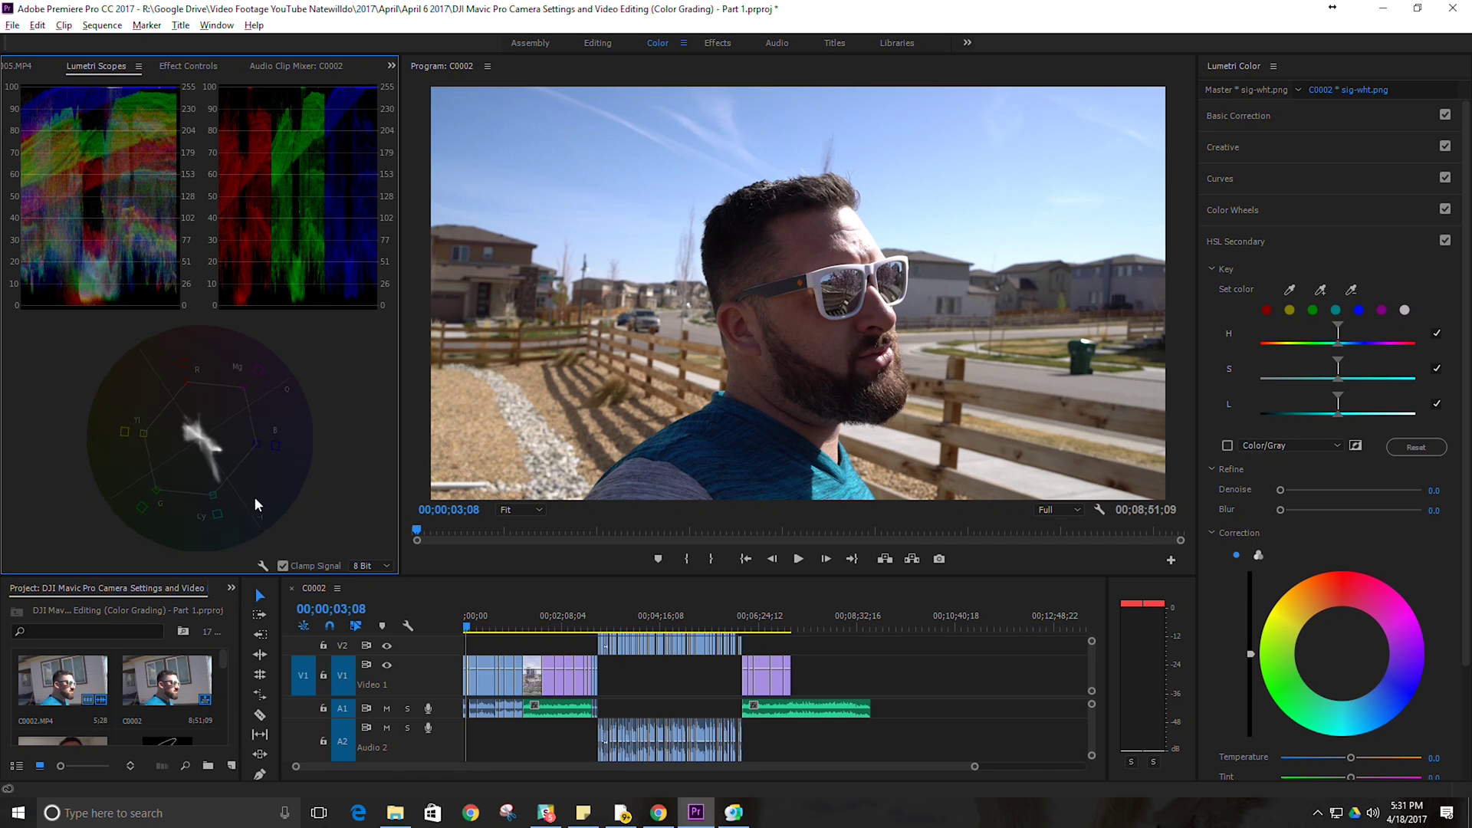
right_click(258, 561)
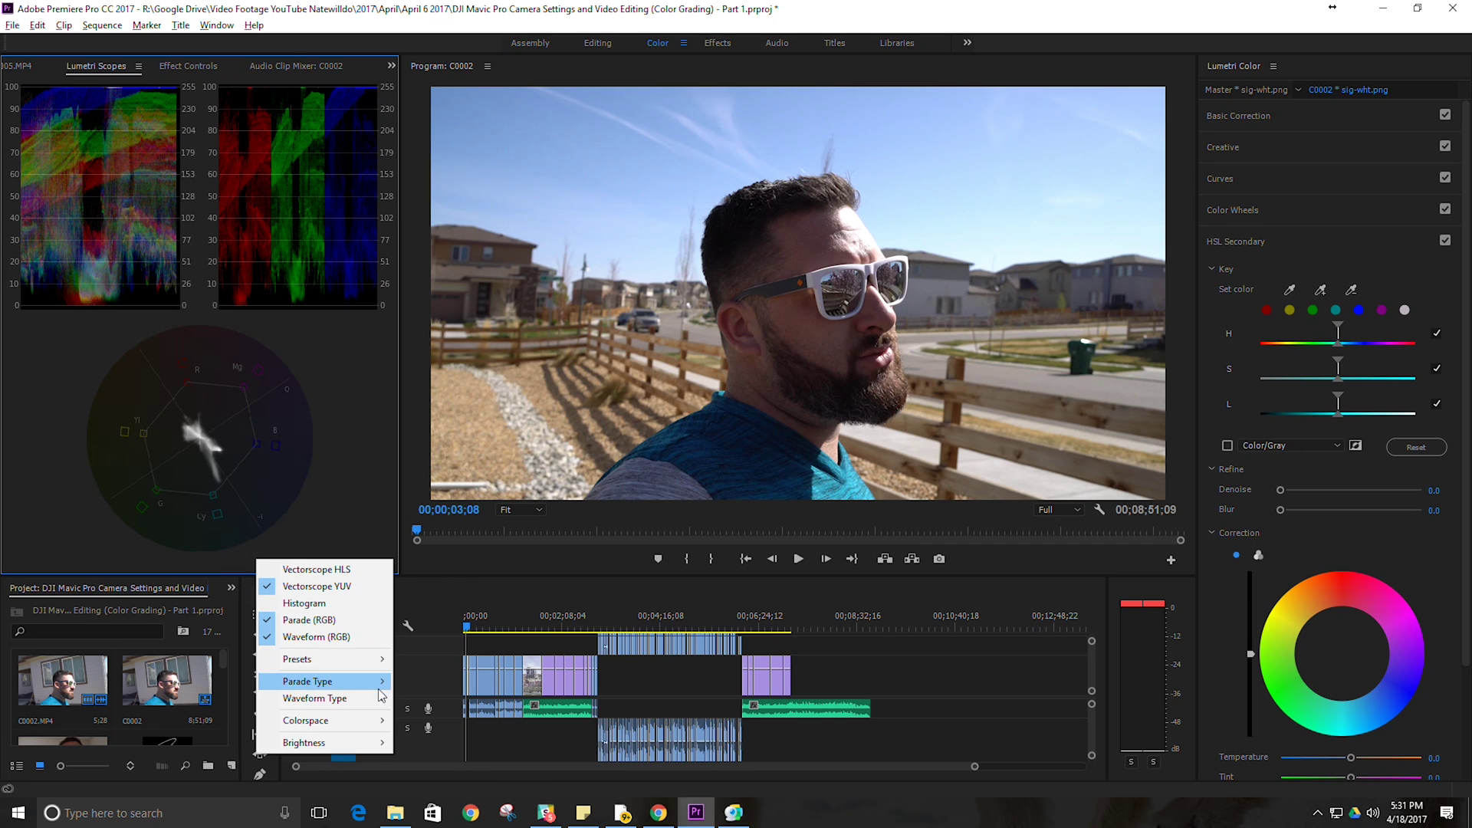
mouse_move(376, 676)
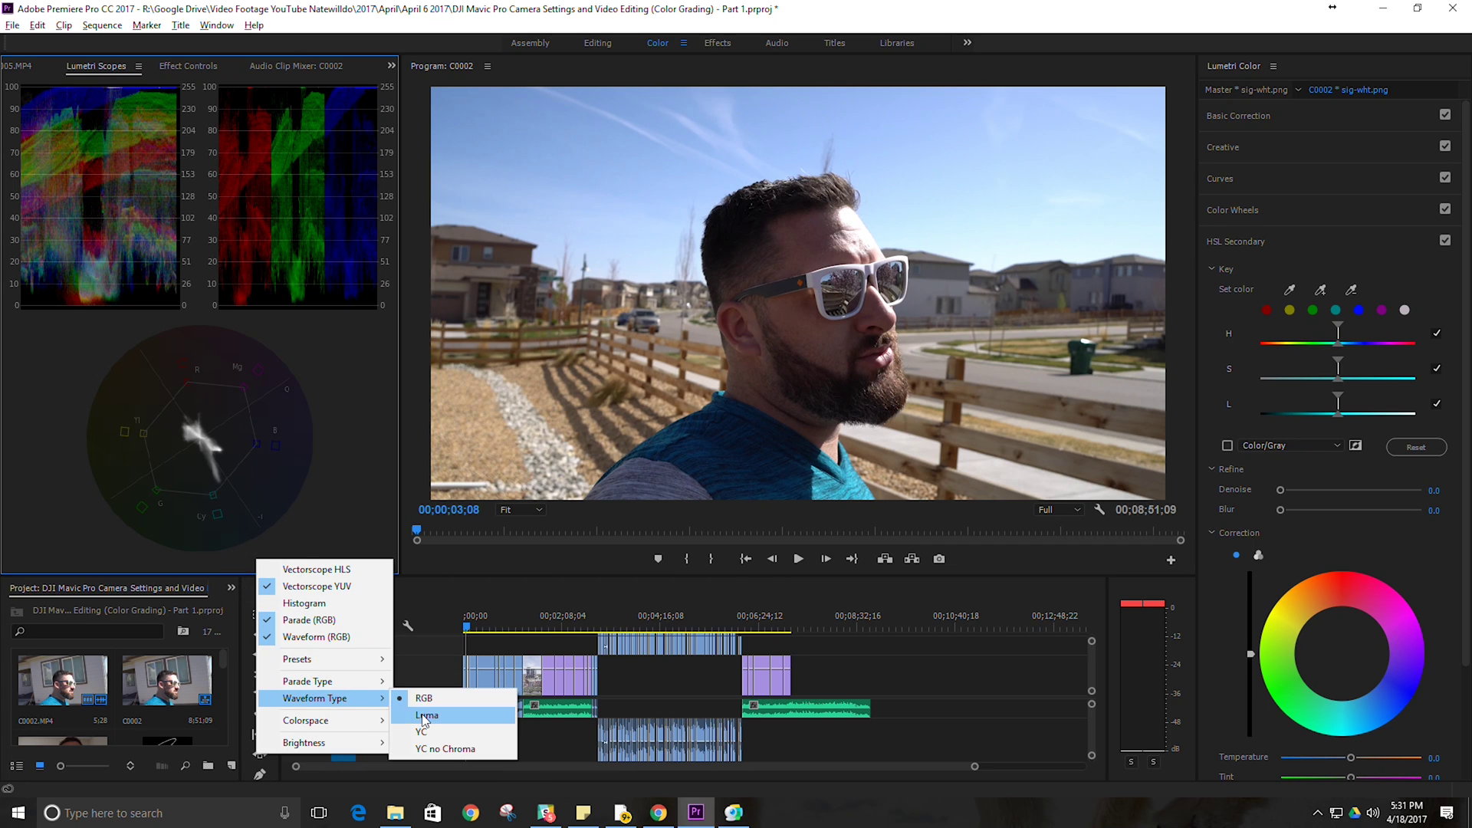
left_click(426, 715)
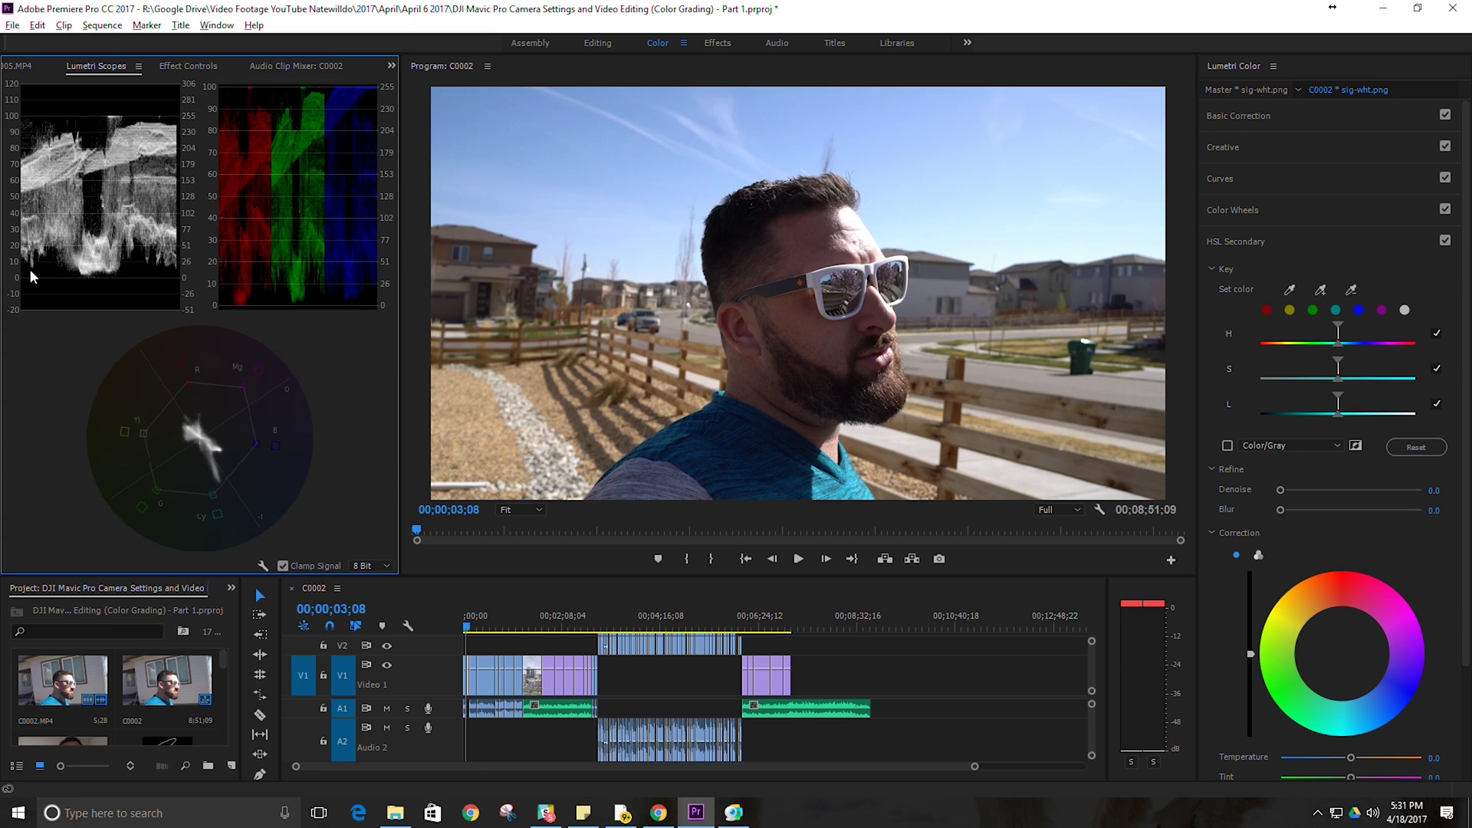
- Hide the Vectorscope YUV from the Lumetri scopes and show it again
left_click(262, 566)
left_click(317, 586)
left_click(259, 567)
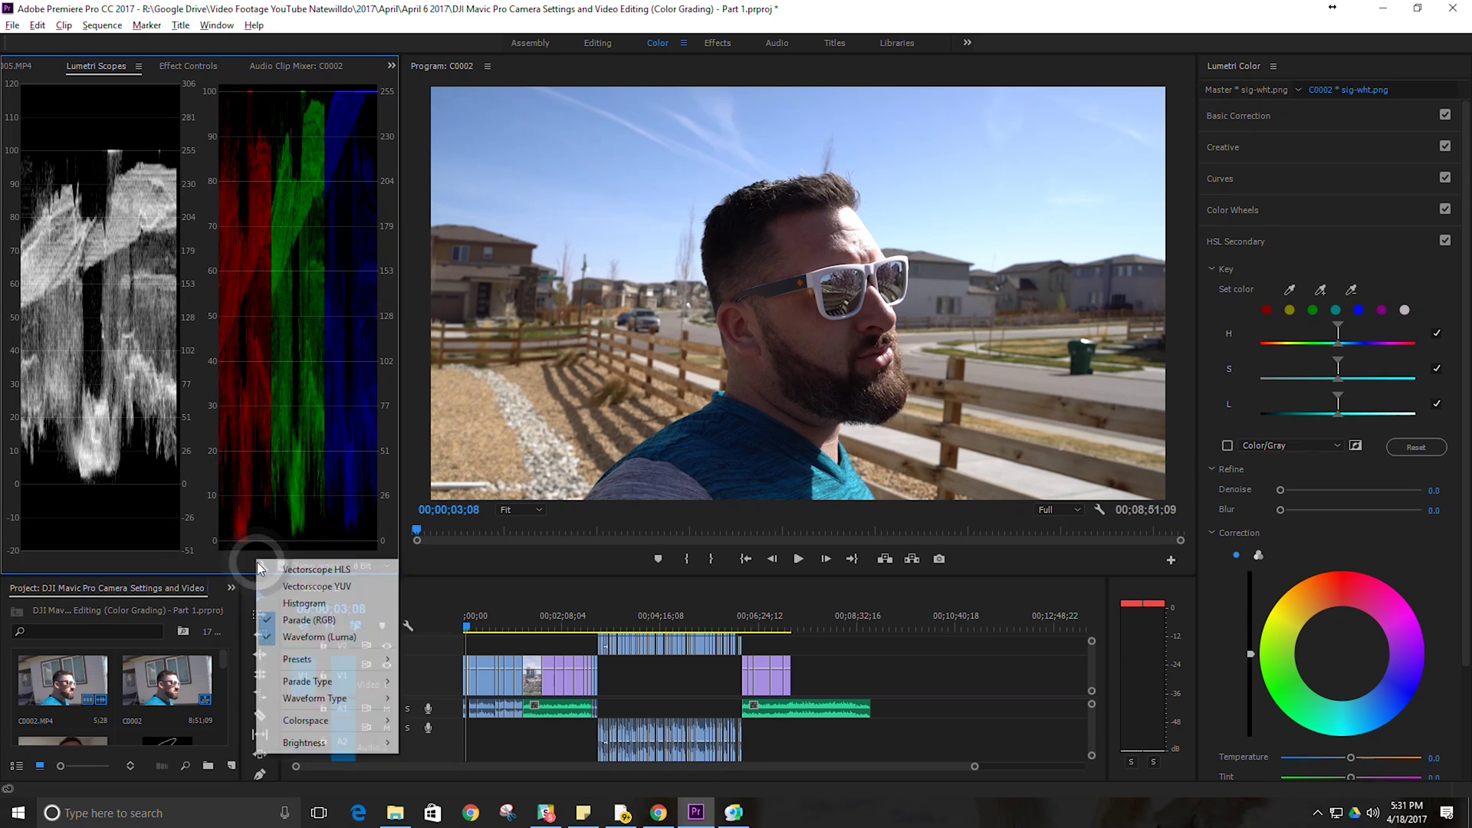
left_click(330, 589)
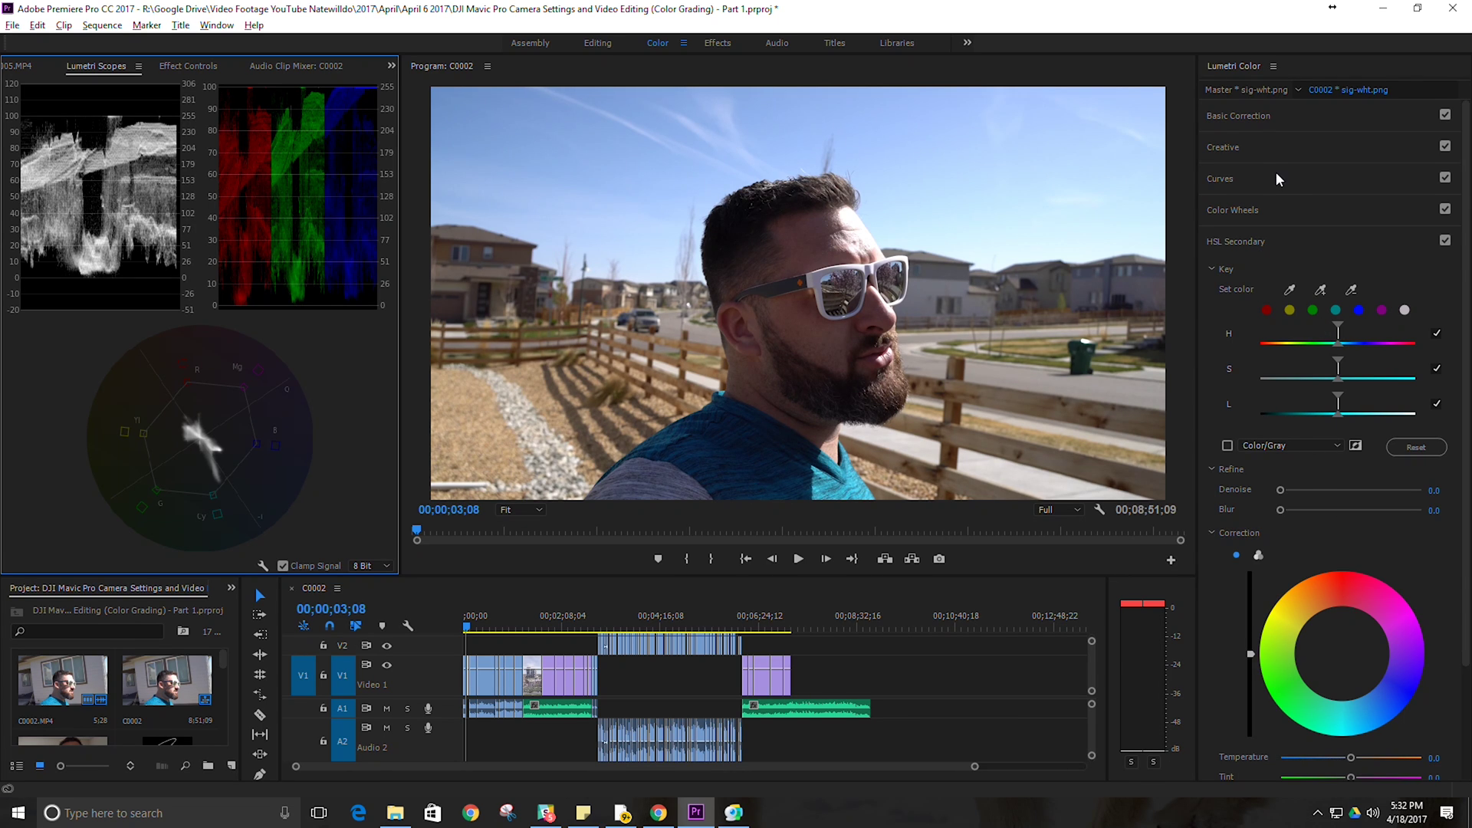
- Expand the Basic Correction and Curves sections and shift the black point of sig-wht.png's master RGB curve slightly inward
left_click(1276, 123)
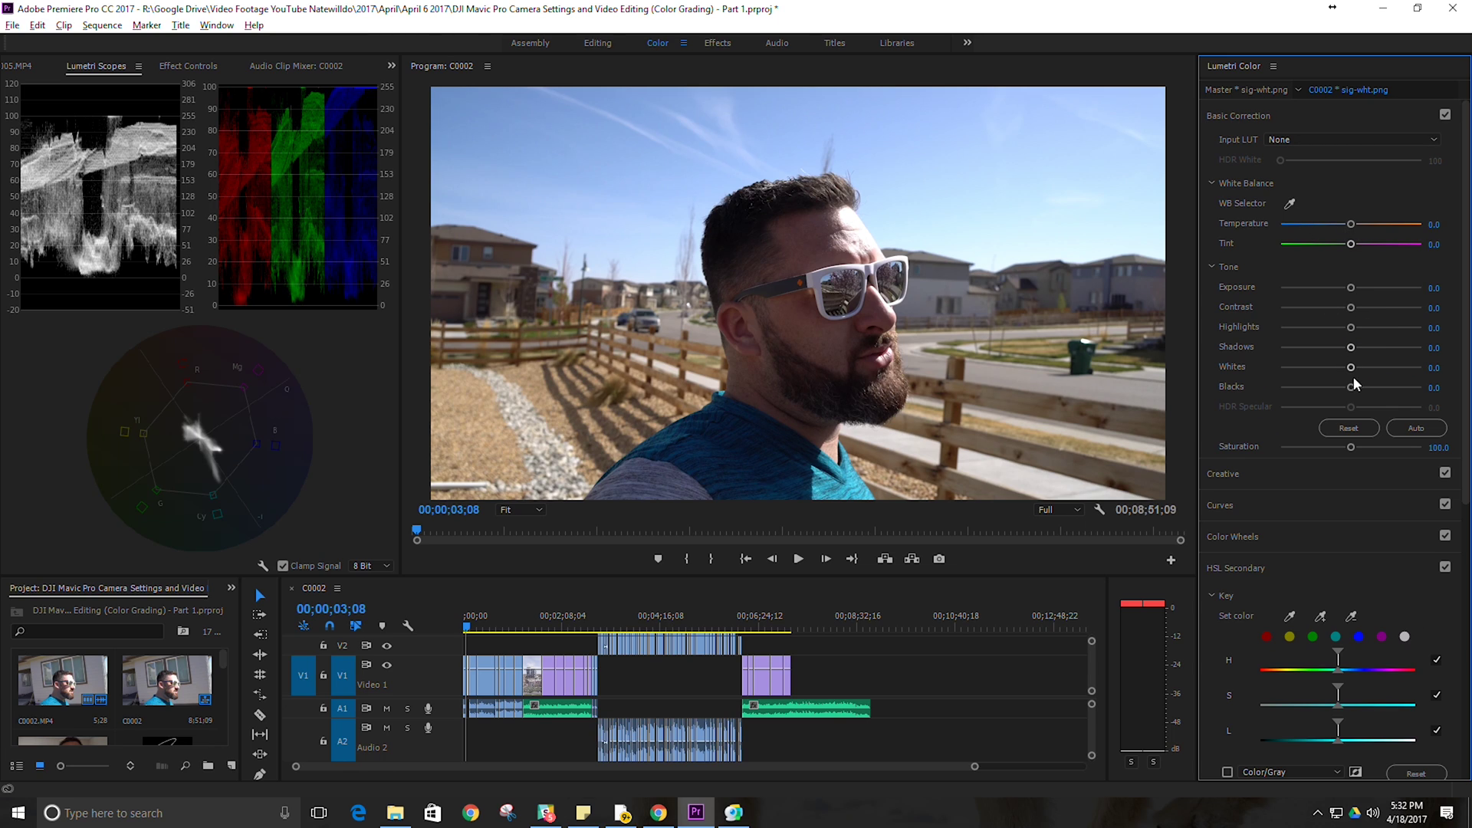
left_click(1261, 505)
scroll(1440, 523, "down", 4)
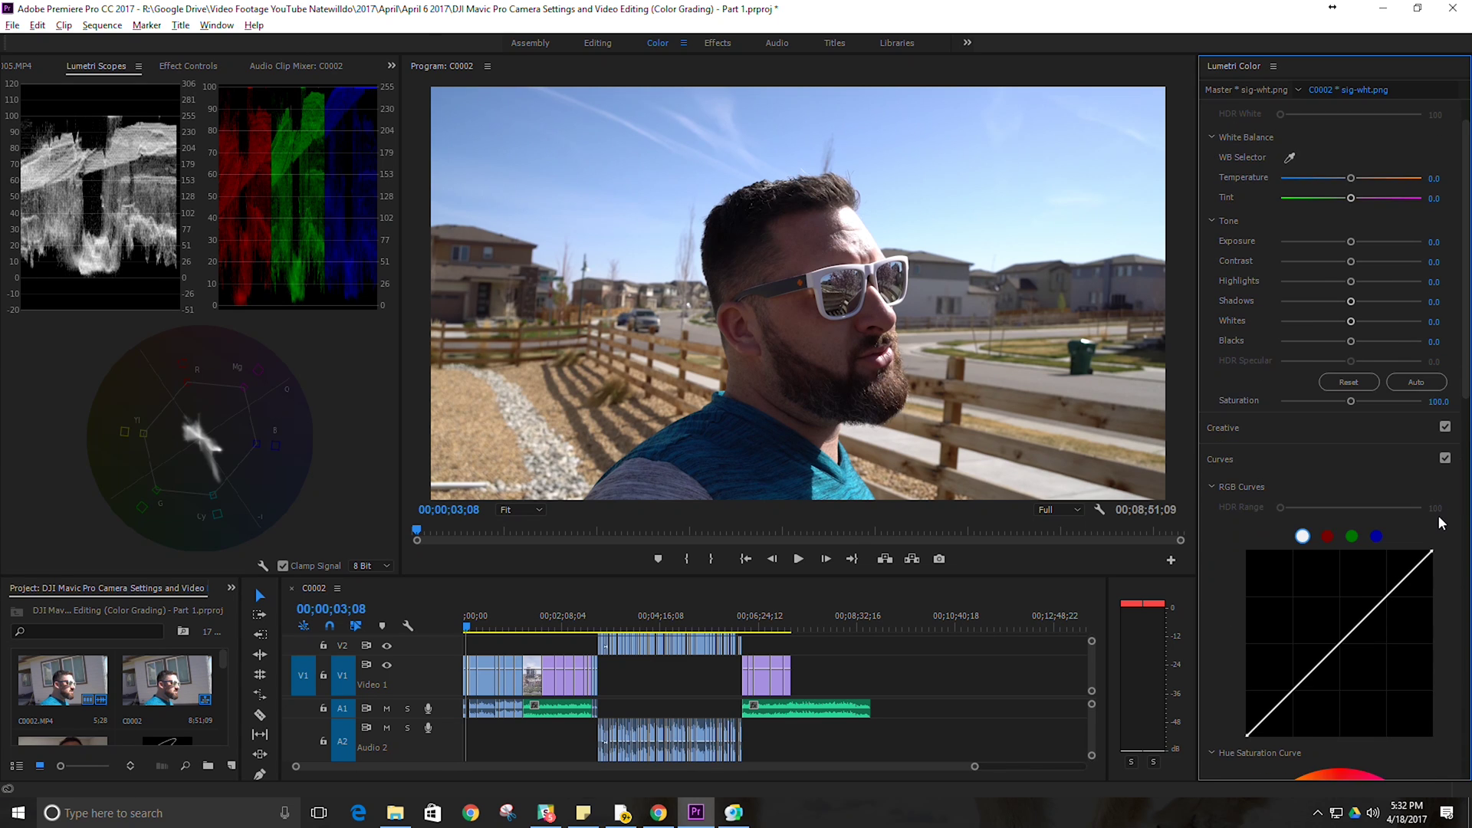
scroll(1442, 513, "down", 3)
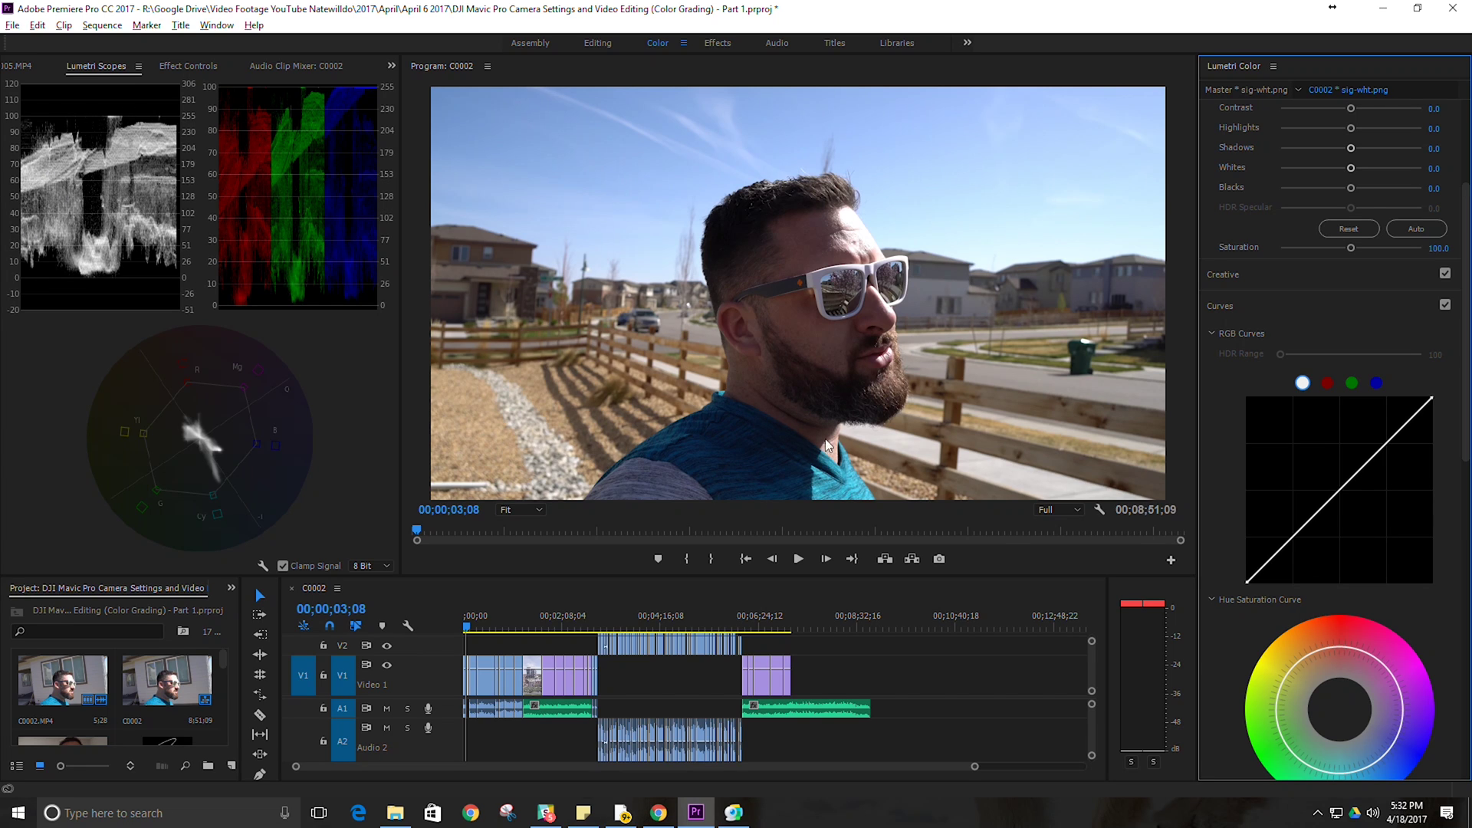
left_click_drag(1248, 583, 1260, 583)
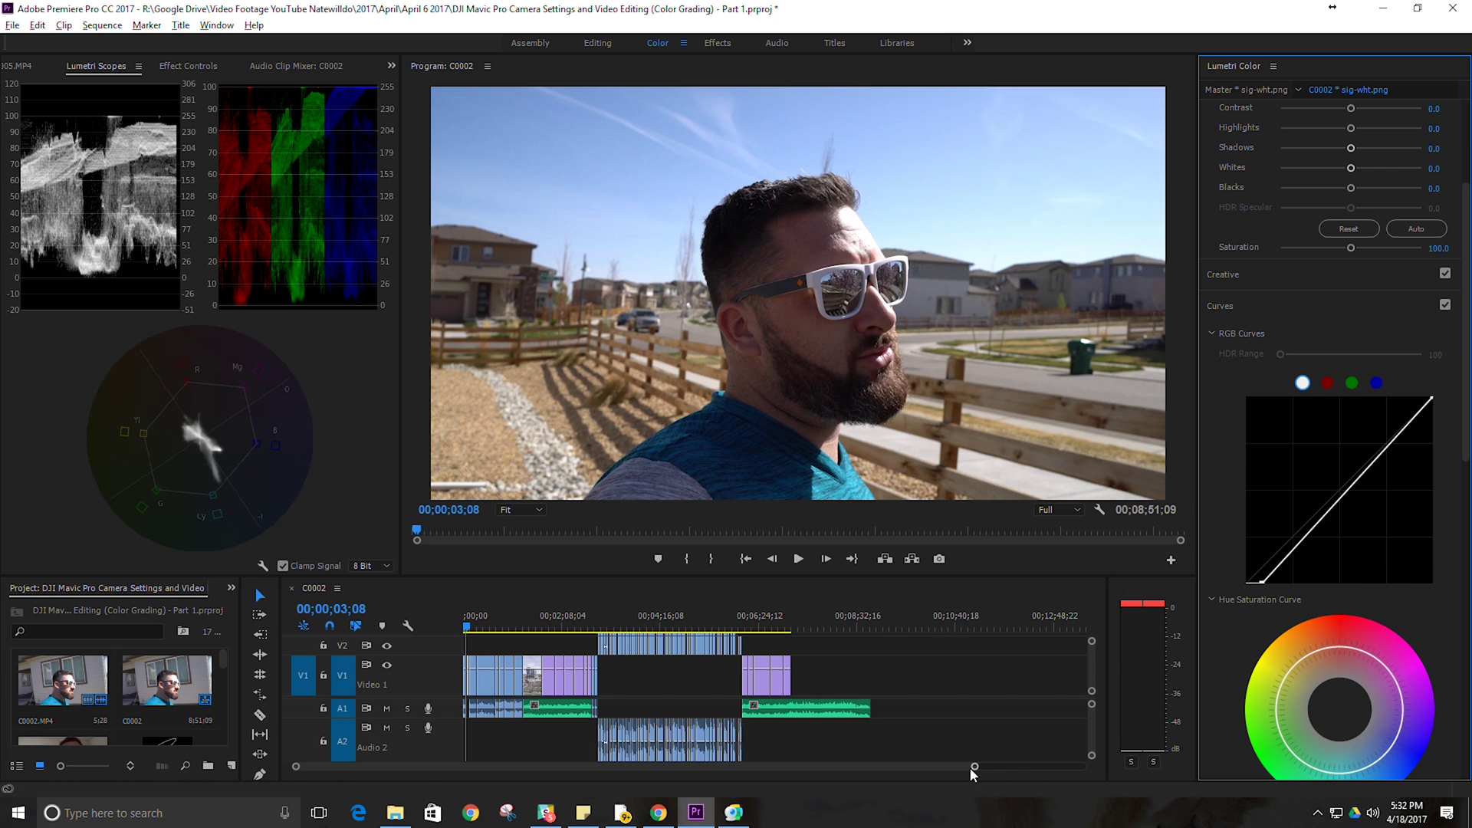
- Select the C0002.MP4 clip under the playhead and slightly lift the black point of its master RGB curve
left_click_drag(972, 766, 736, 765)
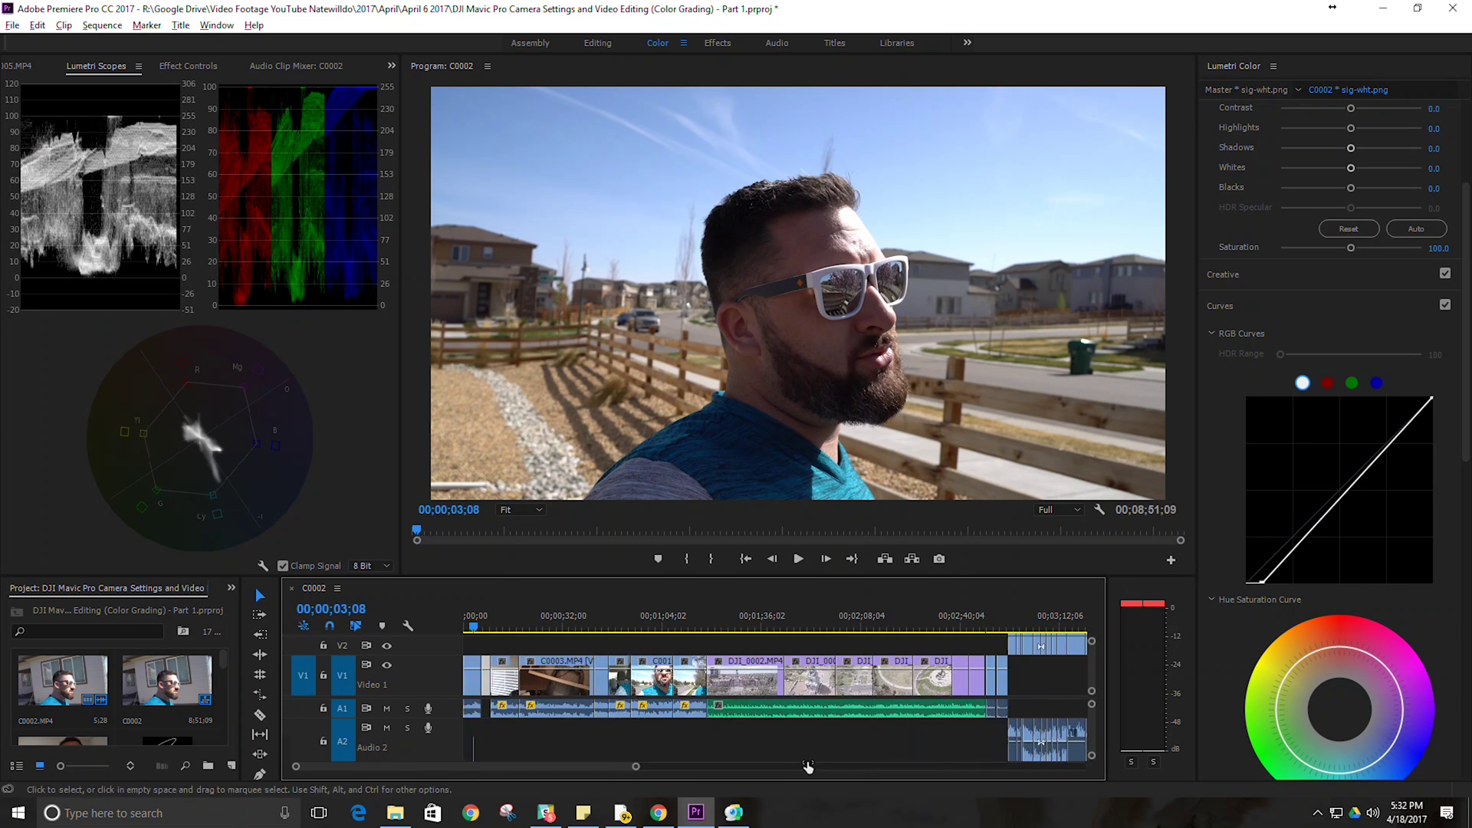
left_click(468, 665)
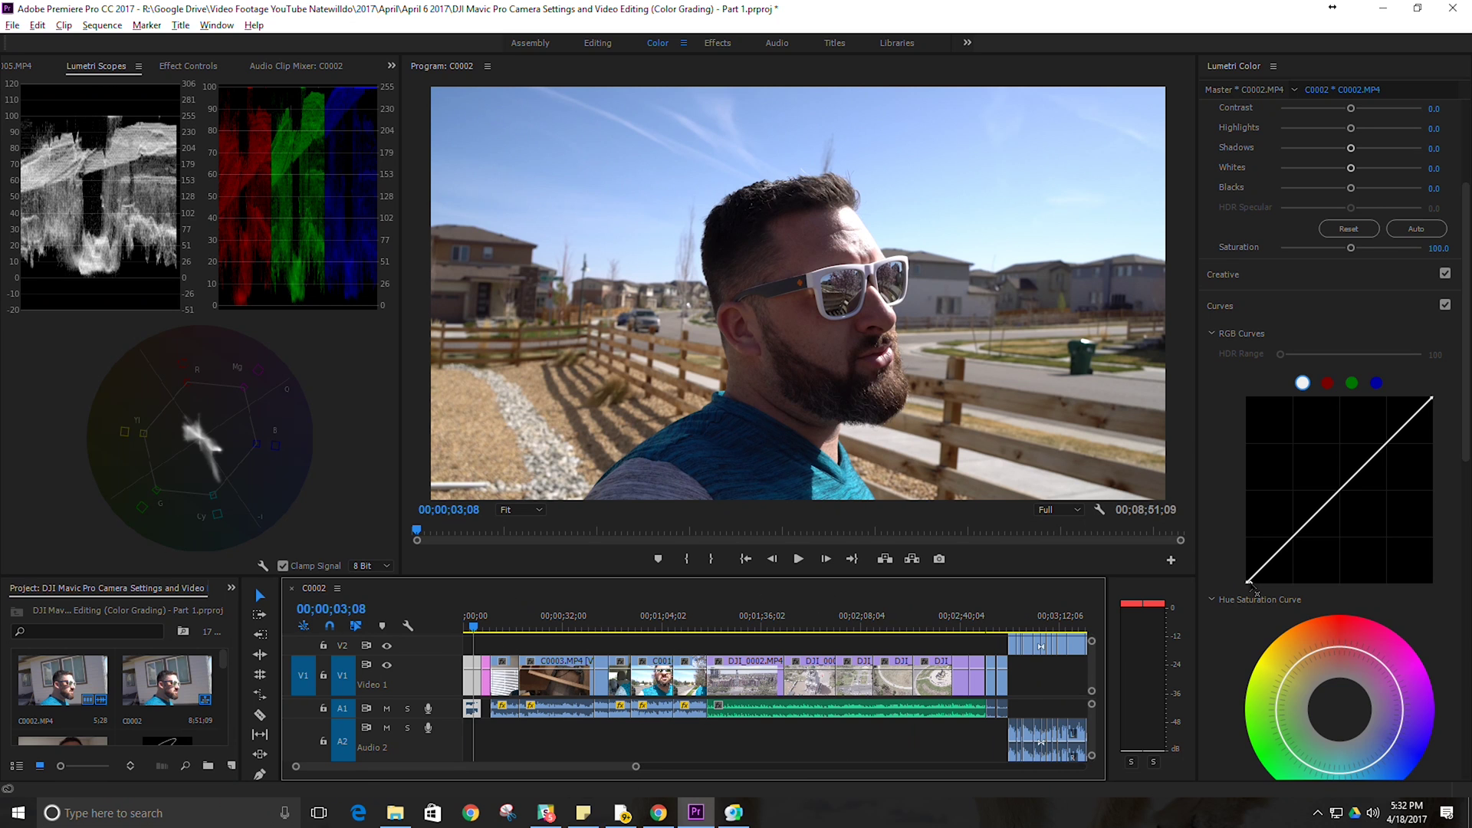
mouse_move(1250, 582)
left_mouse_down()
mouse_move(1290, 582)
mouse_move(1222, 578)
left_mouse_up()
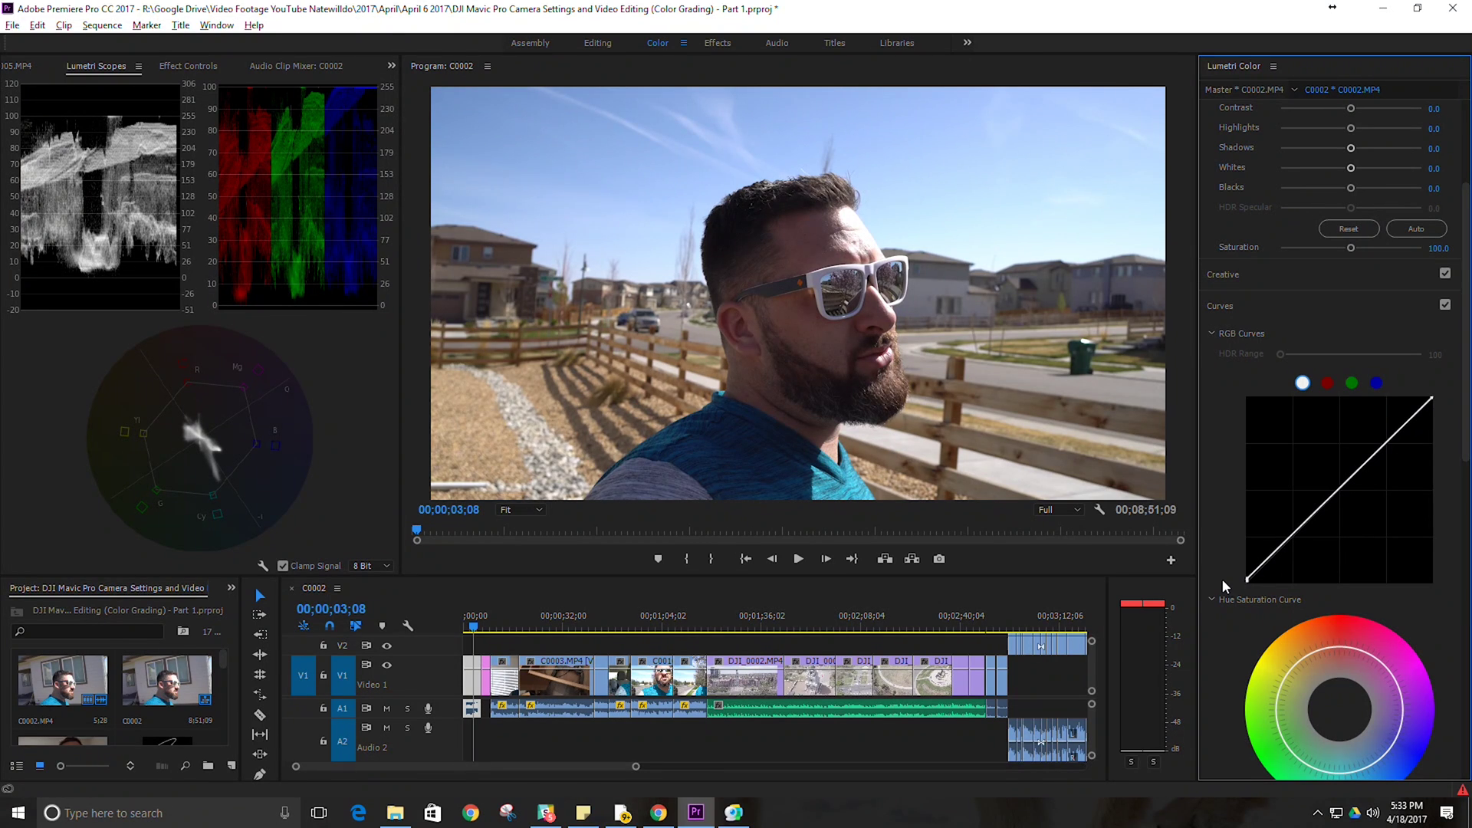
- Try pulling the master RGB curve's white point inward to brighten the highlights, and reset that point
left_click(1430, 400)
mouse_move(1431, 399)
left_mouse_down()
mouse_move(1436, 417)
mouse_move(1434, 398)
mouse_move(1416, 398)
left_mouse_up()
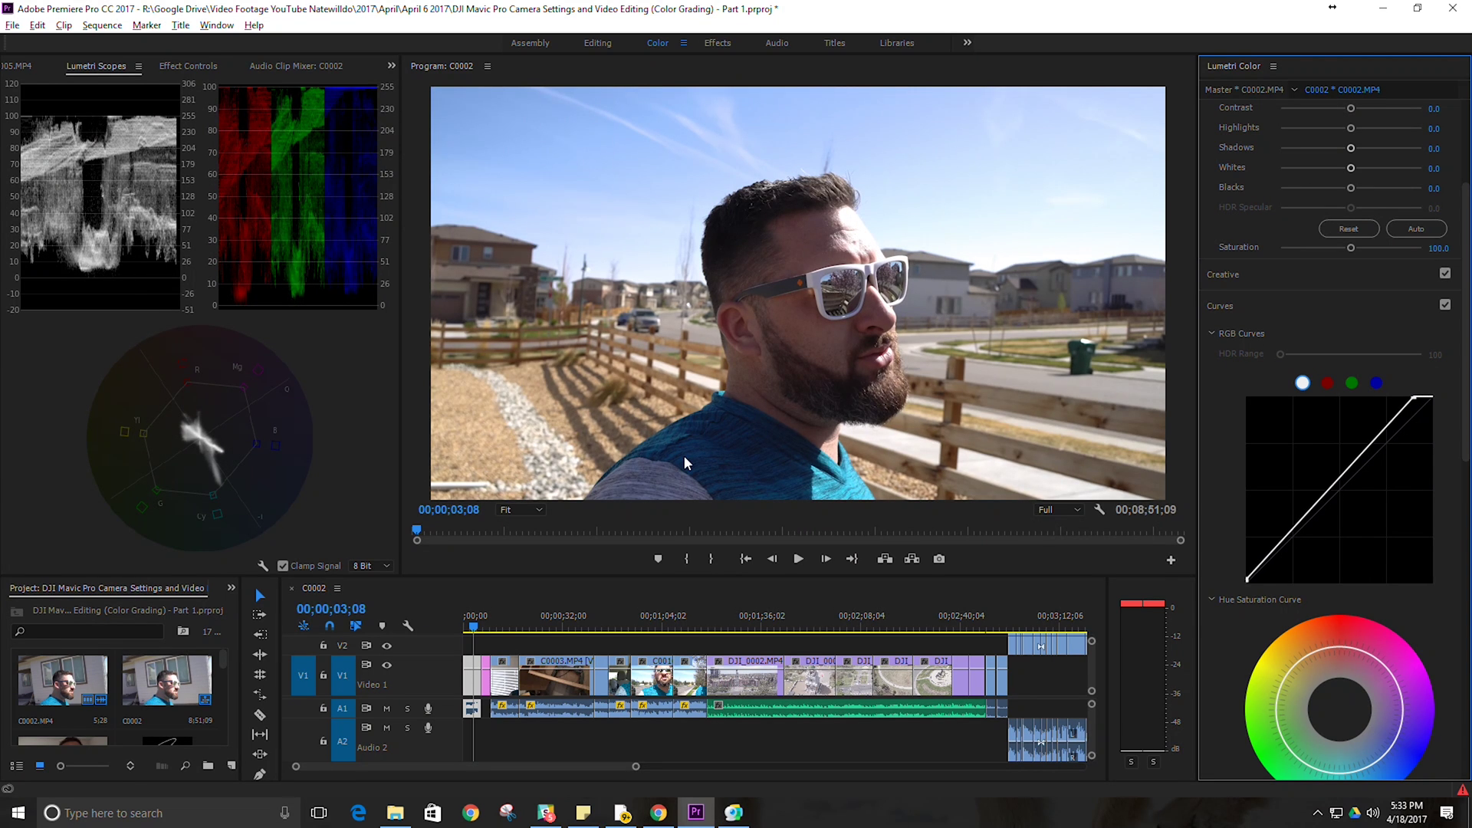
double_click(1416, 398)
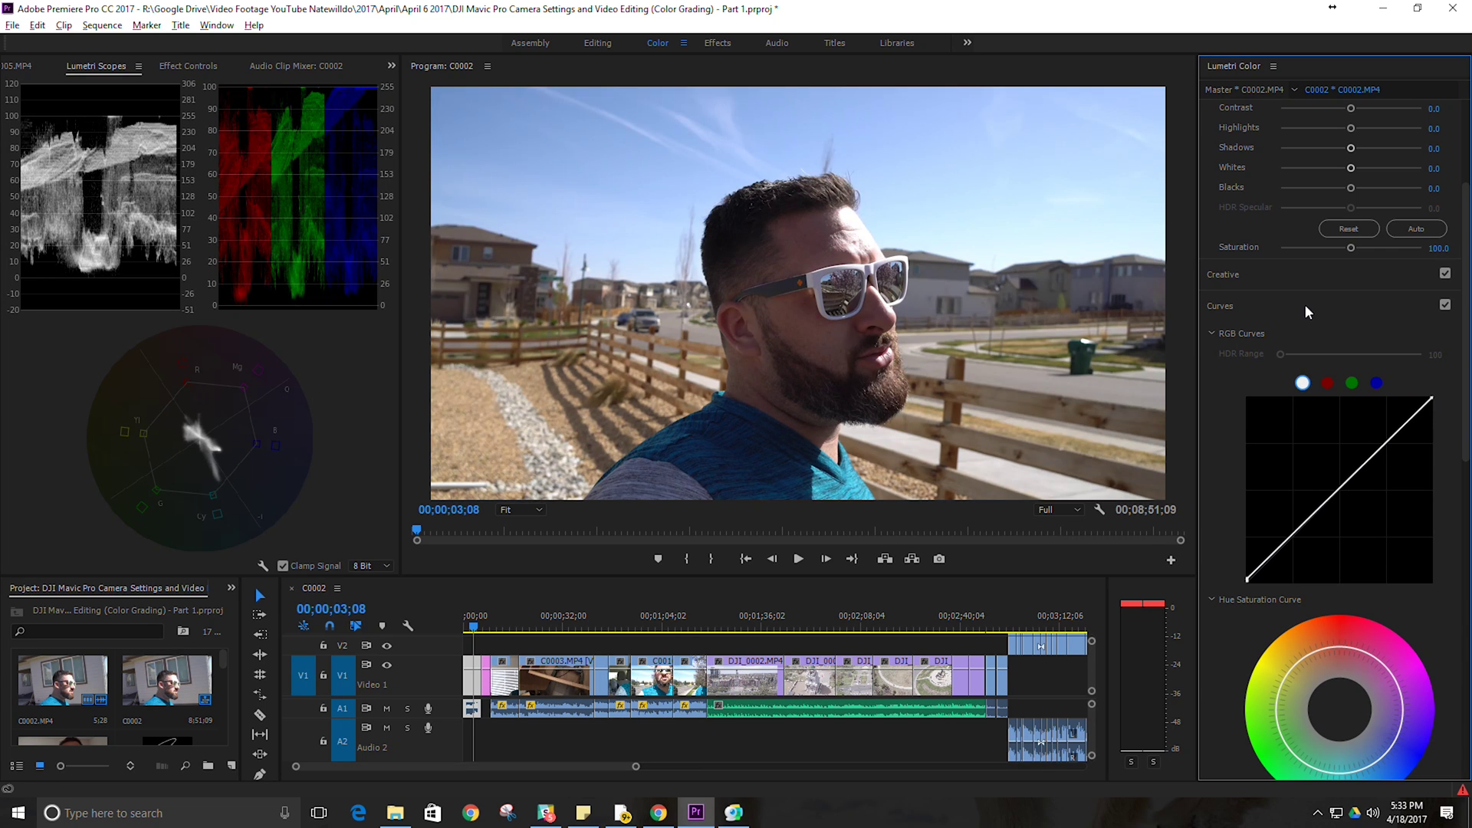
- Raise the Shadows of the C0002.MP4 clip to about 38
scroll(1288, 253, "up", 2)
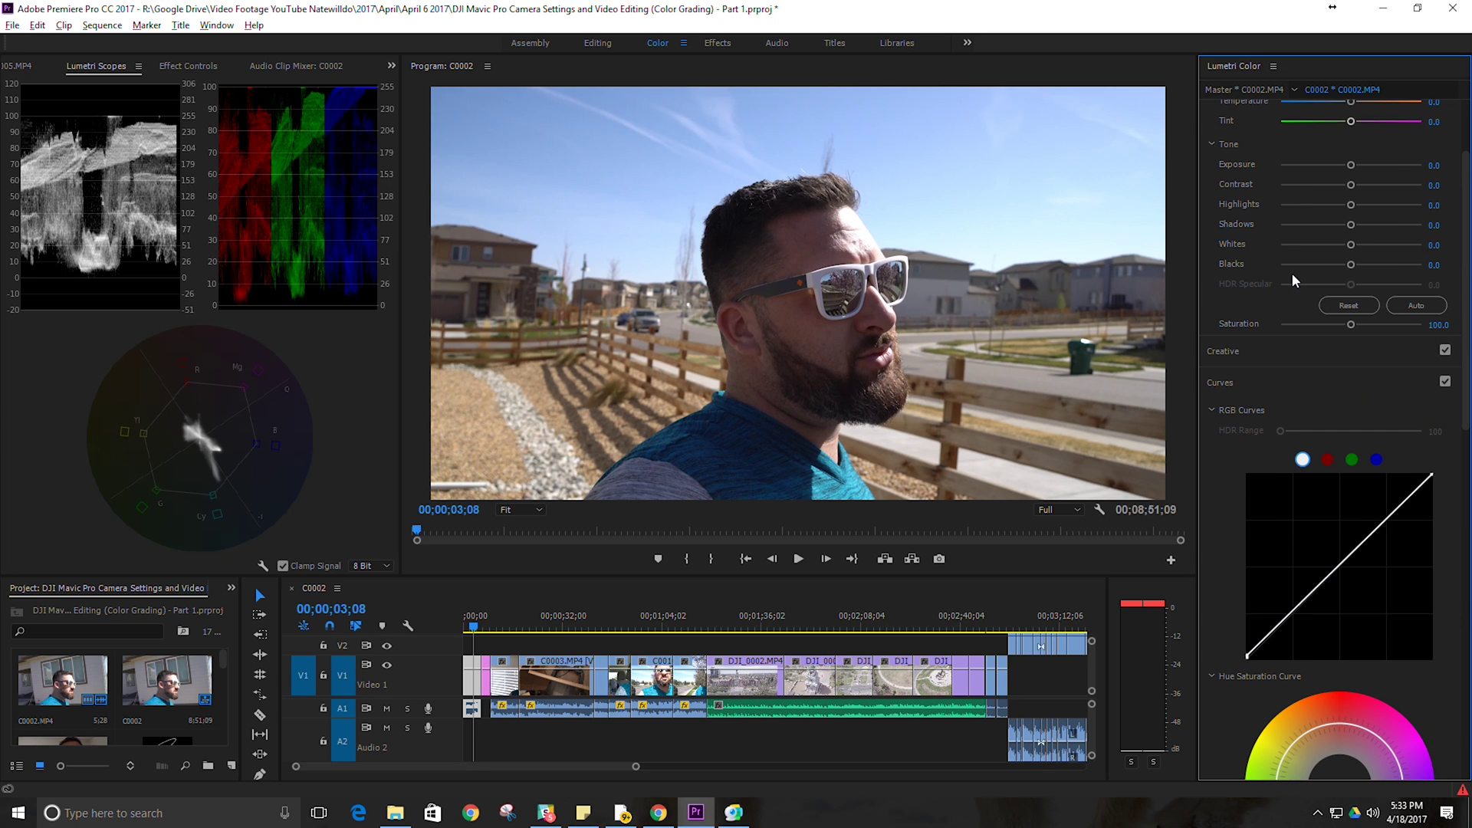
left_click_drag(1351, 224, 1372, 228)
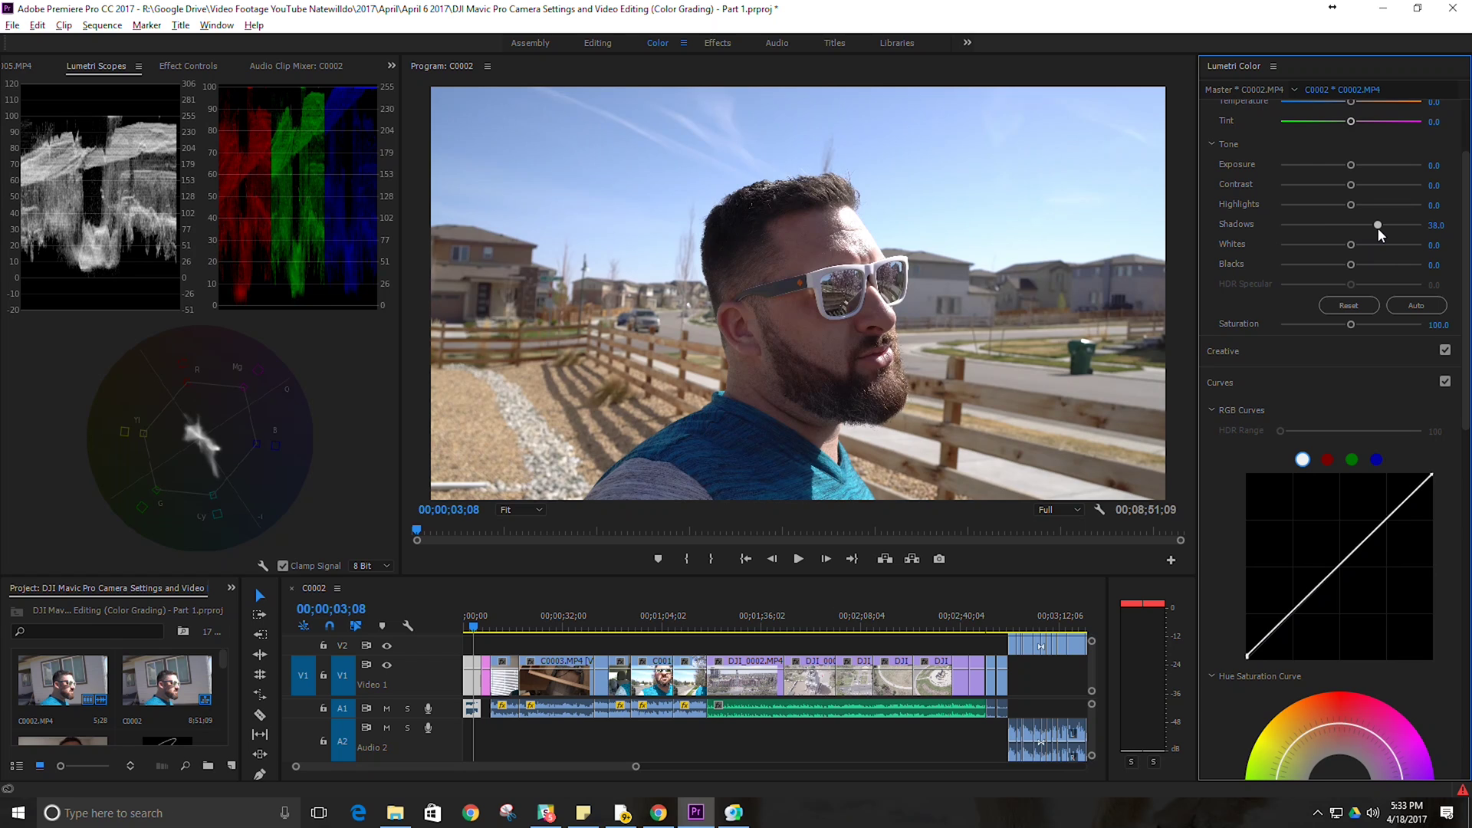
- Go to the DJI_0002.MP4 clip at 00;01;20;16, lower its master curve's white point slightly and shift the black point inward
left_click(798, 558)
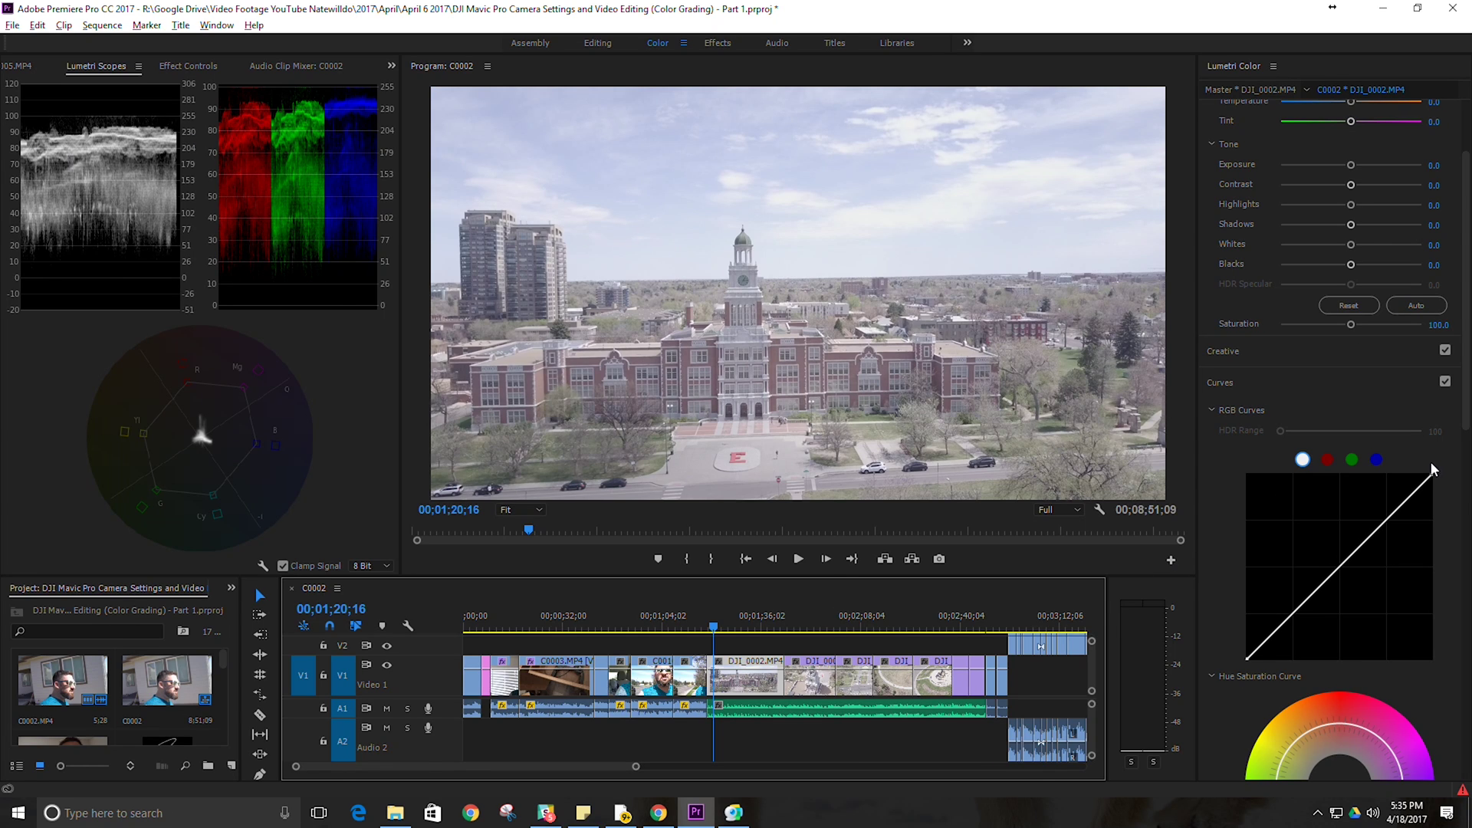
left_click_drag(1431, 478, 1439, 482)
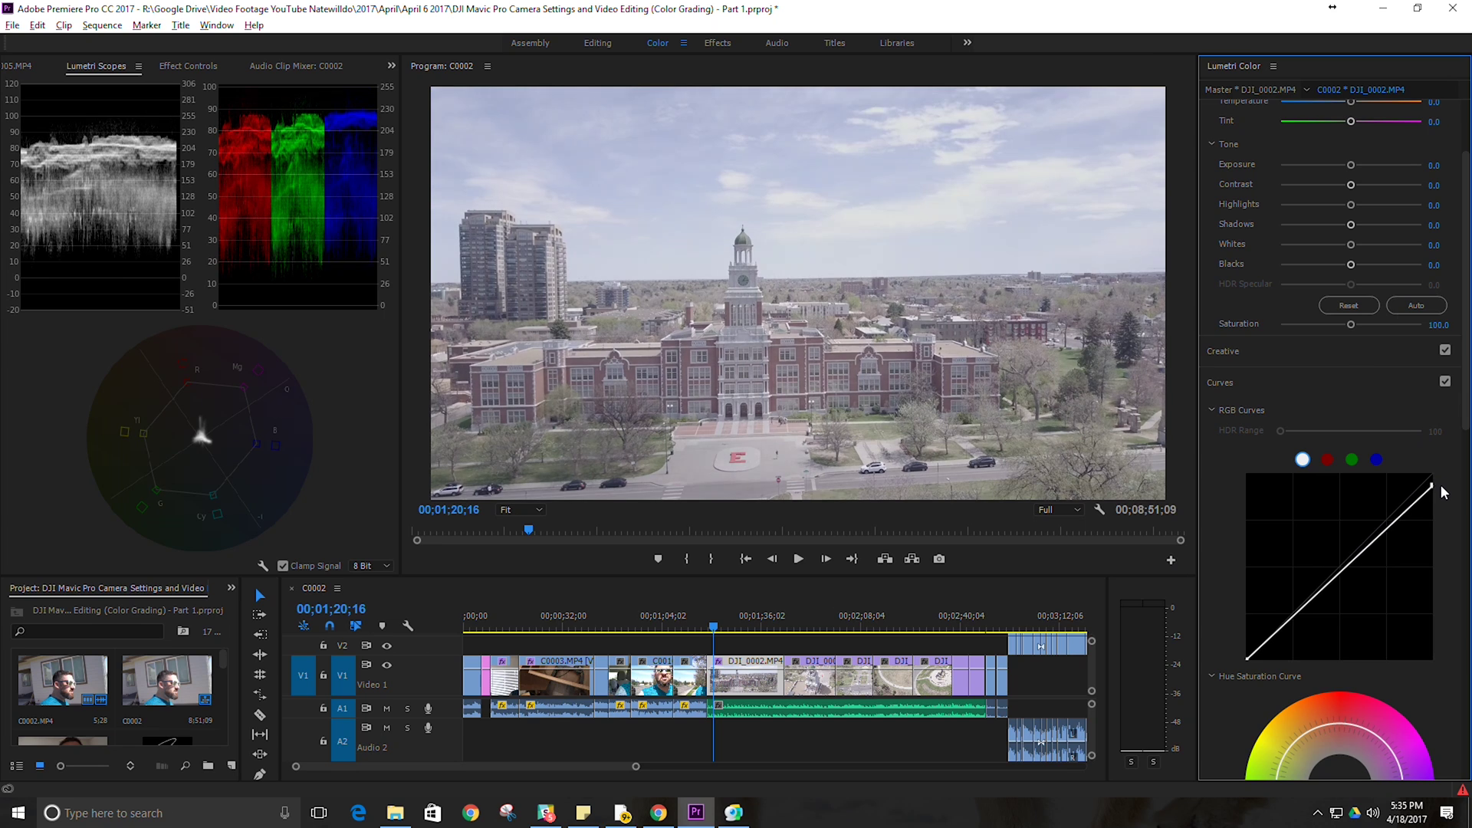
left_click_drag(1247, 657, 1272, 660)
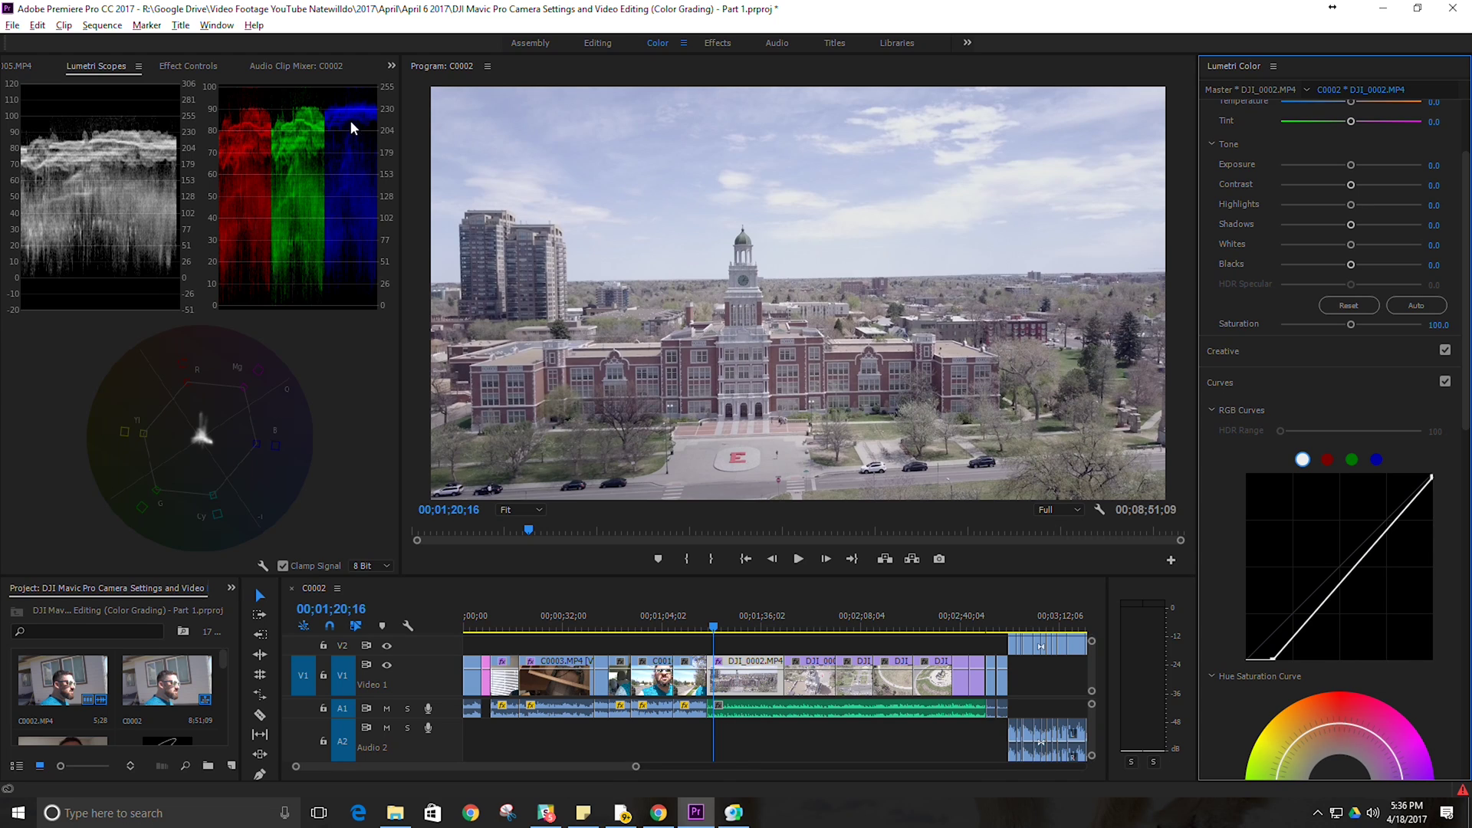
- Shift the black point of the DJI_0002.MP4 clip's blue curve slightly inward to reduce blue in the shadows
left_click(1375, 460)
left_click(1431, 471)
left_click_drag(1262, 660, 1258, 659)
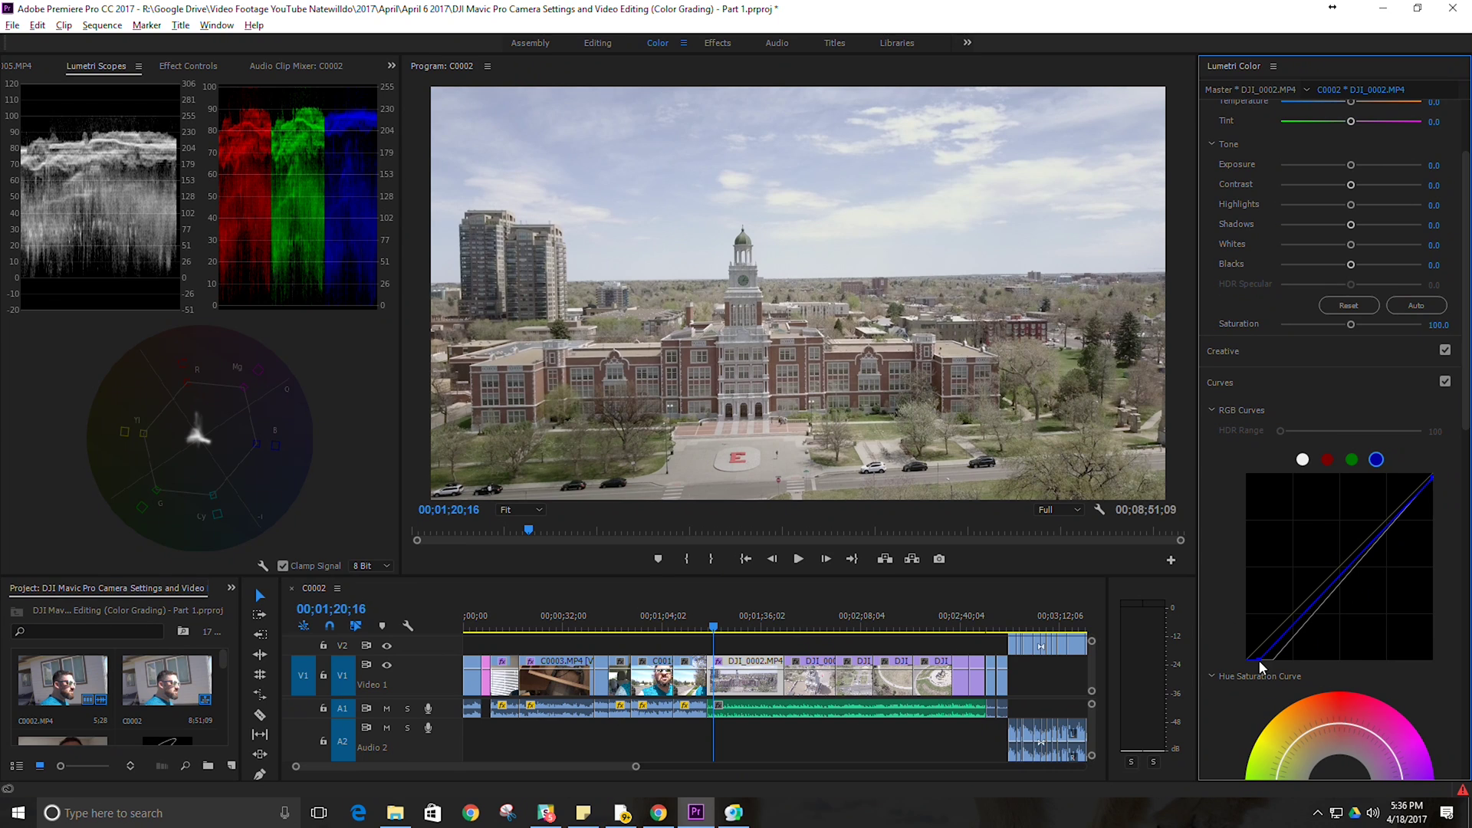
- Shift the black points of the green and red curves slightly inward to balance them with the blue channel
left_click(1351, 460)
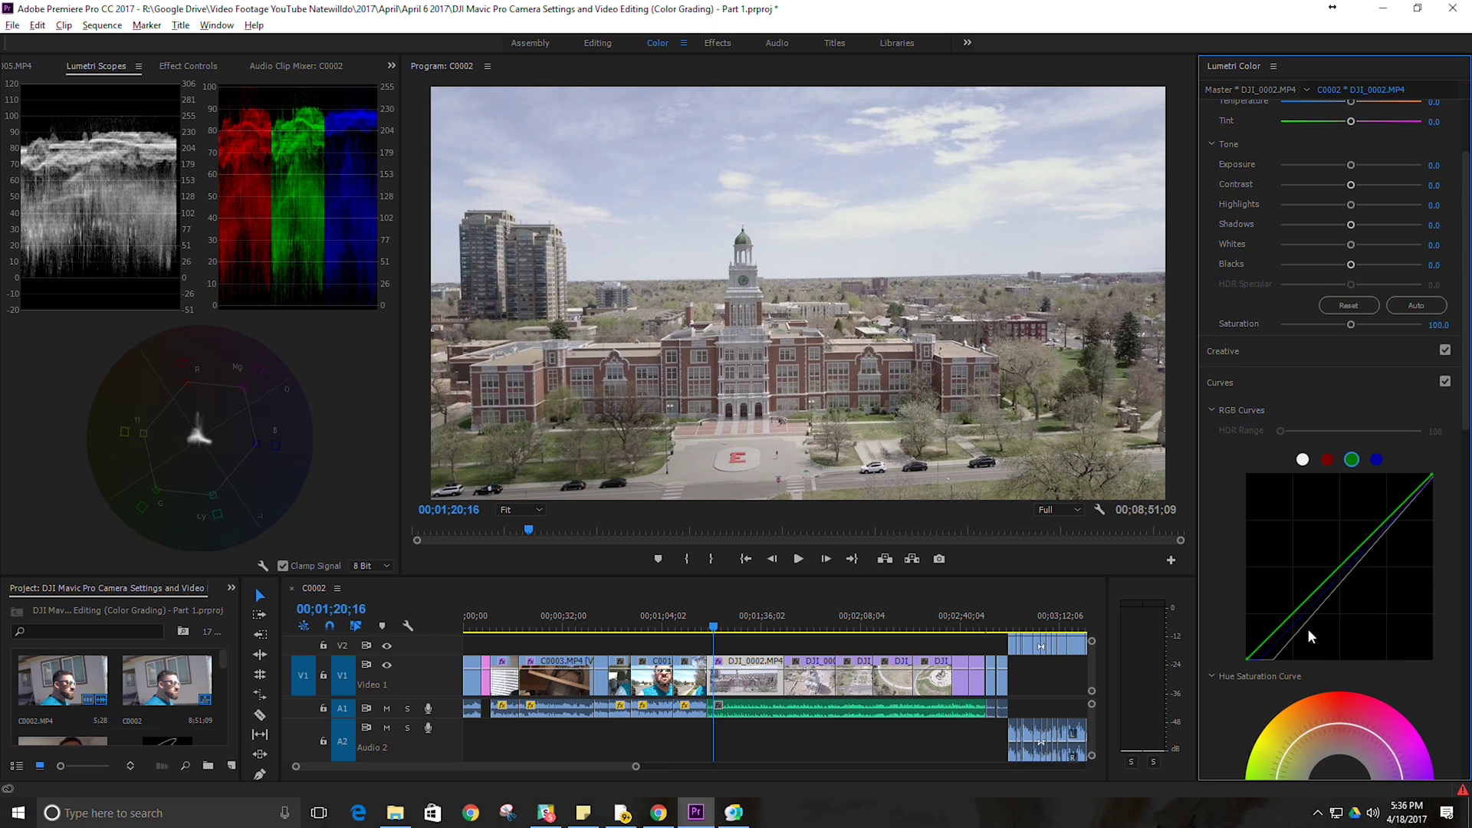
left_click_drag(1240, 657, 1259, 660)
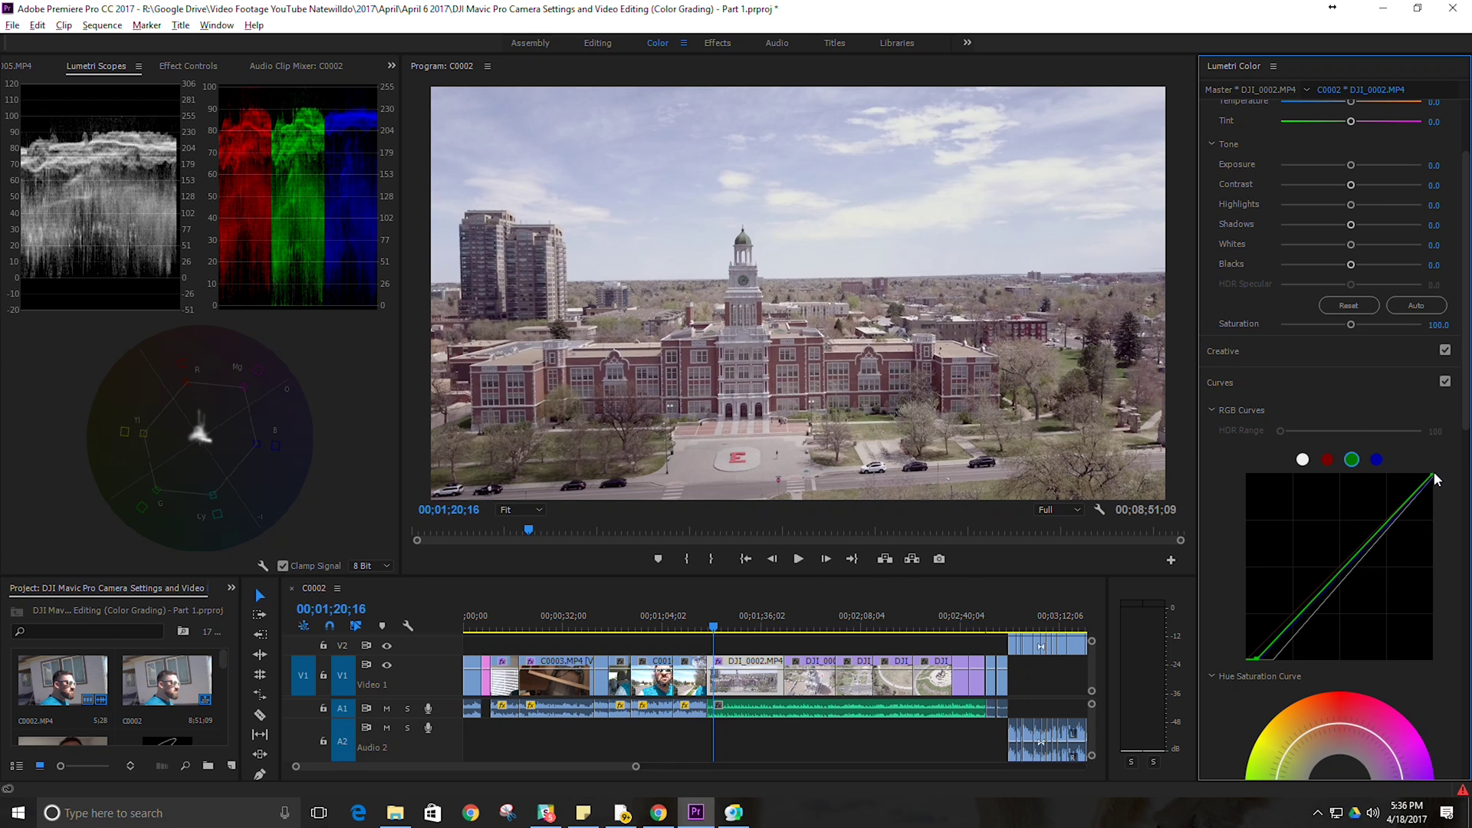
left_click_drag(1431, 479, 1433, 476)
left_click(1327, 460)
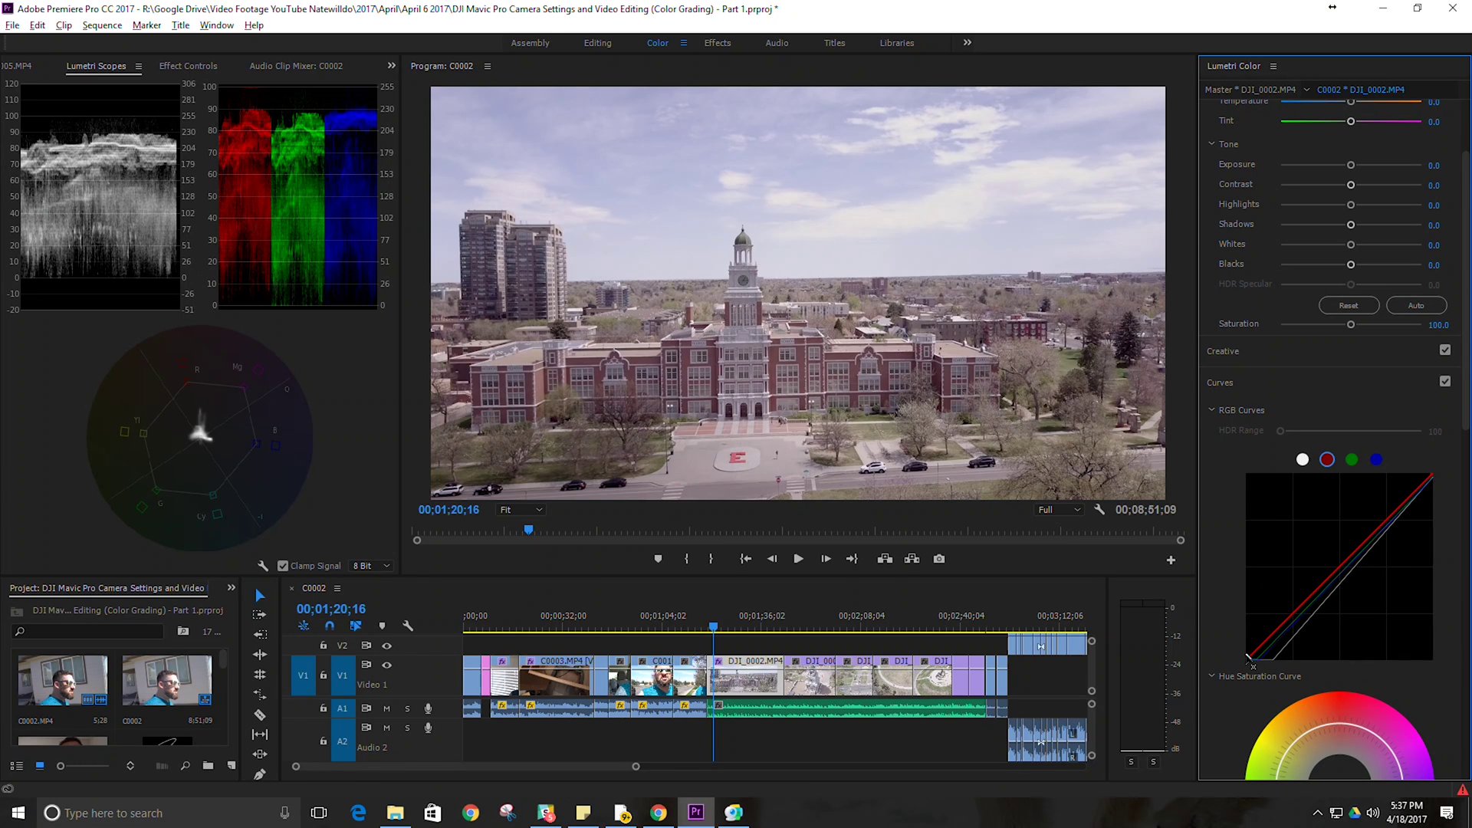
left_click_drag(1249, 660, 1259, 659)
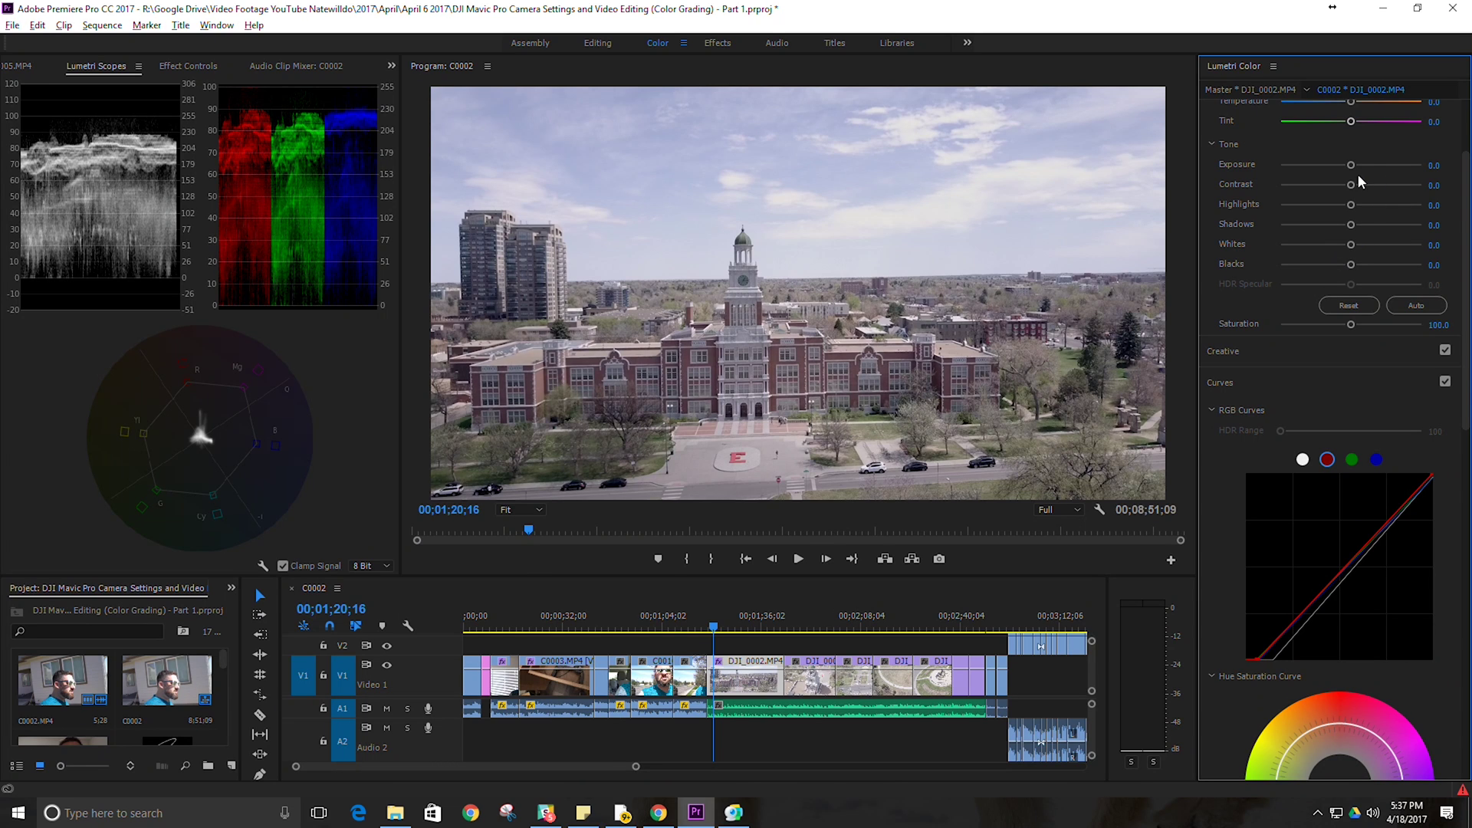
- Try raising the drone clip's Exposure to about 0.7 and return it to 0
left_click_drag(1352, 165, 1358, 164)
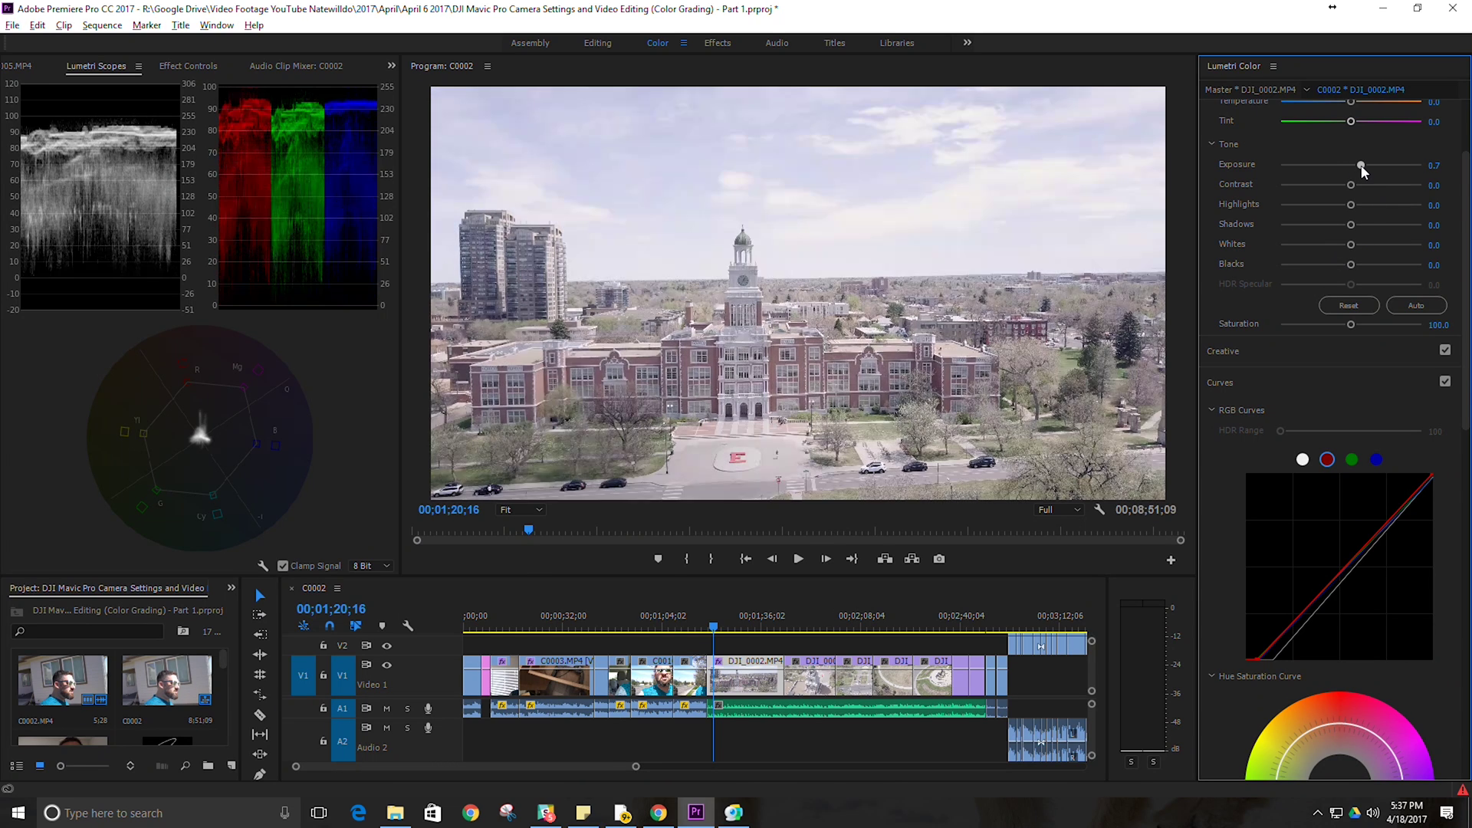
left_click(1433, 165)
type("0")
key("Tab")
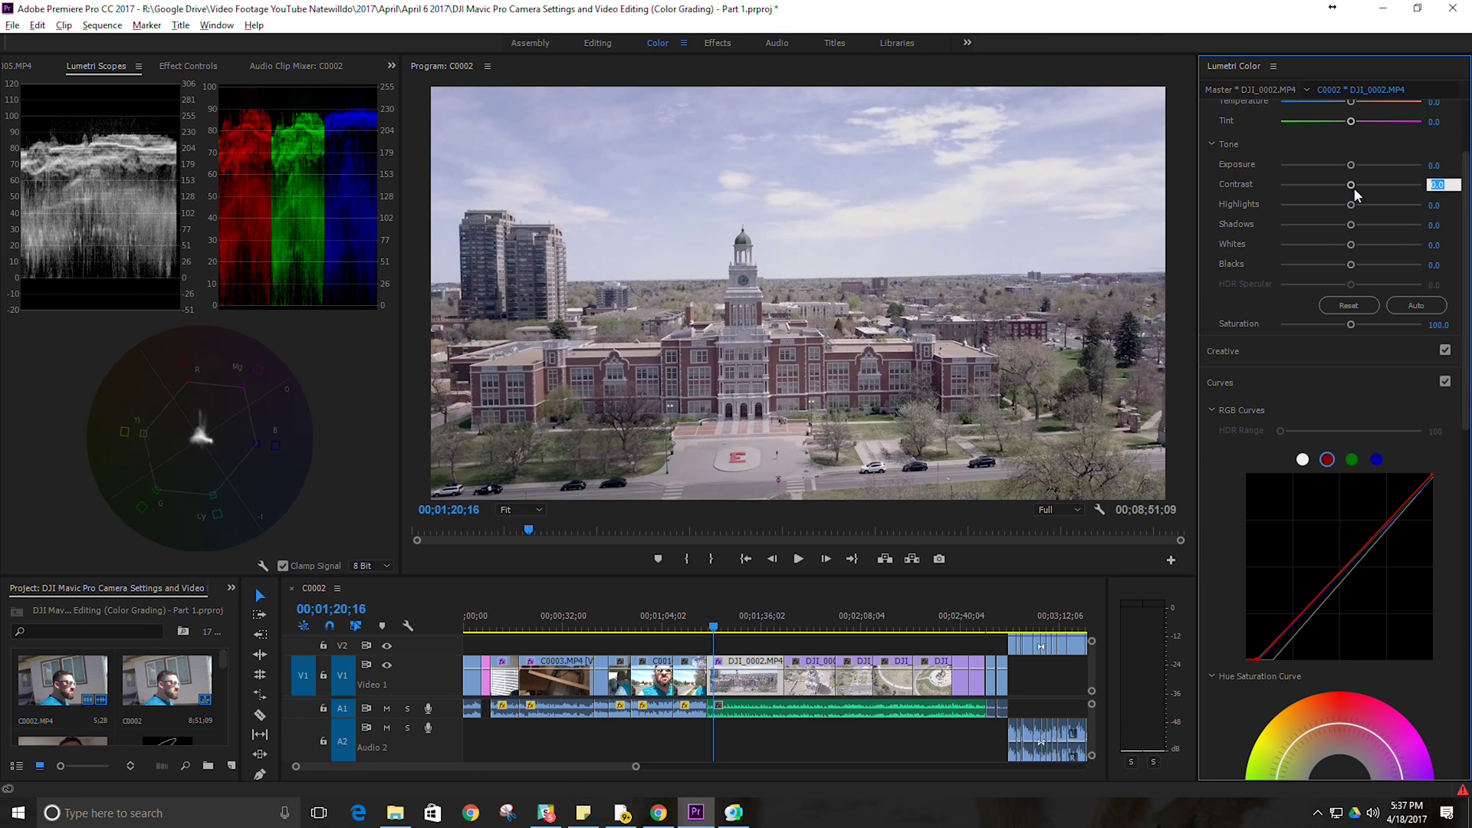
- Set the DJI_0002.MP4 clip's Contrast to about 15.2 and its Saturation to about 118.5
left_click_drag(1353, 186, 1362, 185)
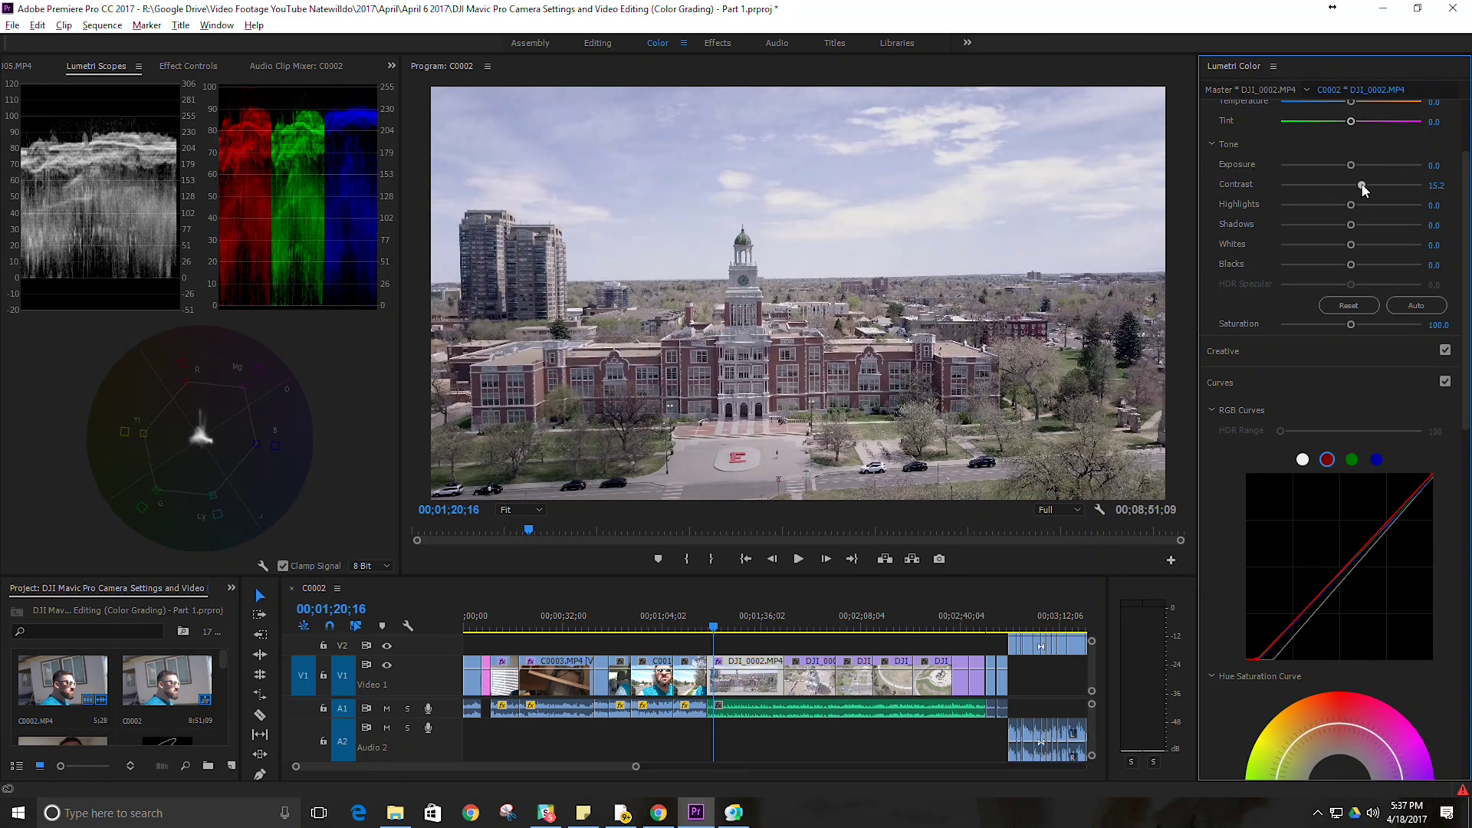
left_click_drag(1359, 324, 1363, 325)
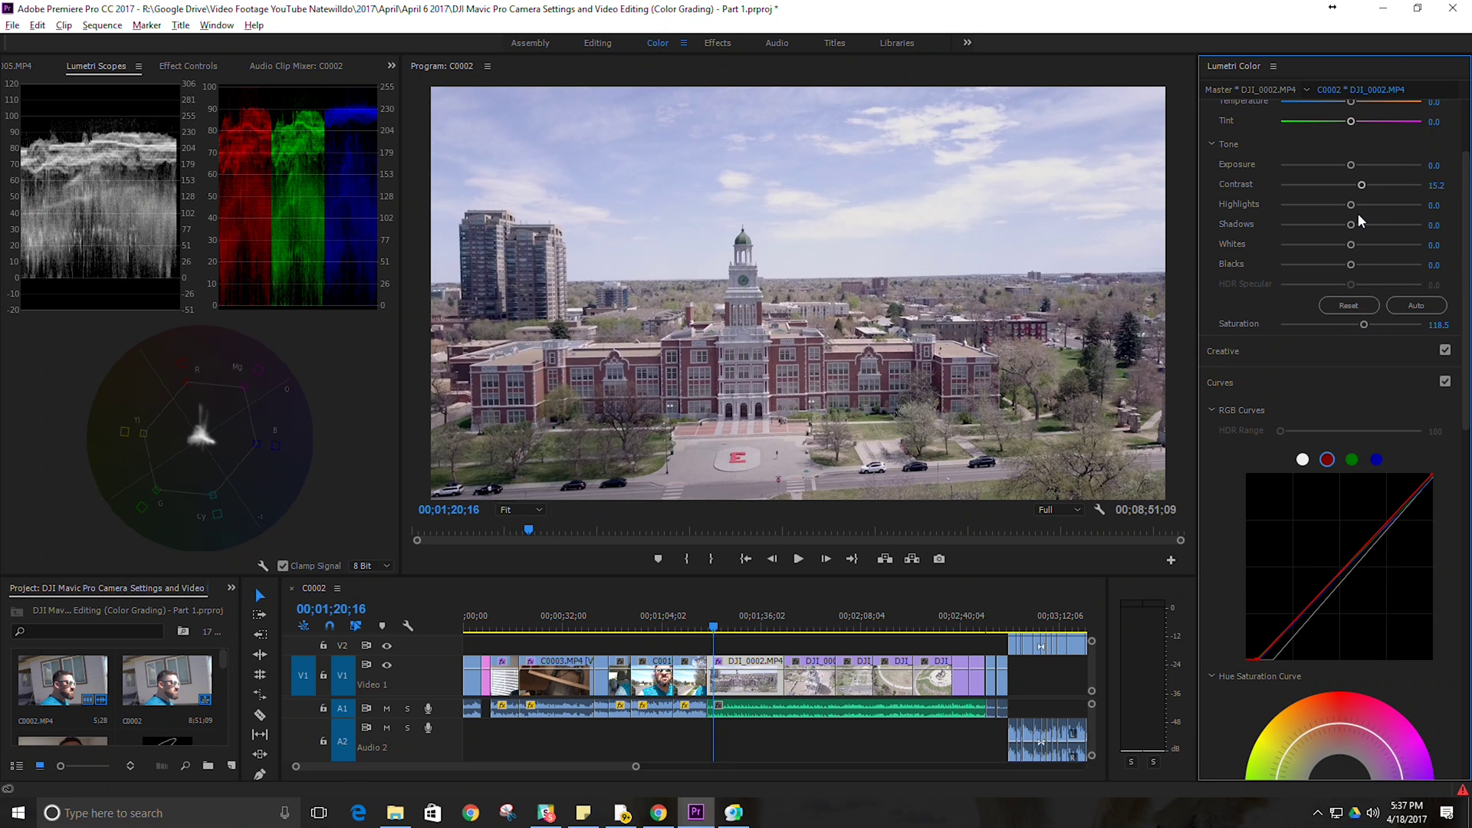
- Set the DJI_0002.MP4 clip's Whites to about 18.5, and shift its blue curve's black point further inward and its white point lower
left_click(1364, 244)
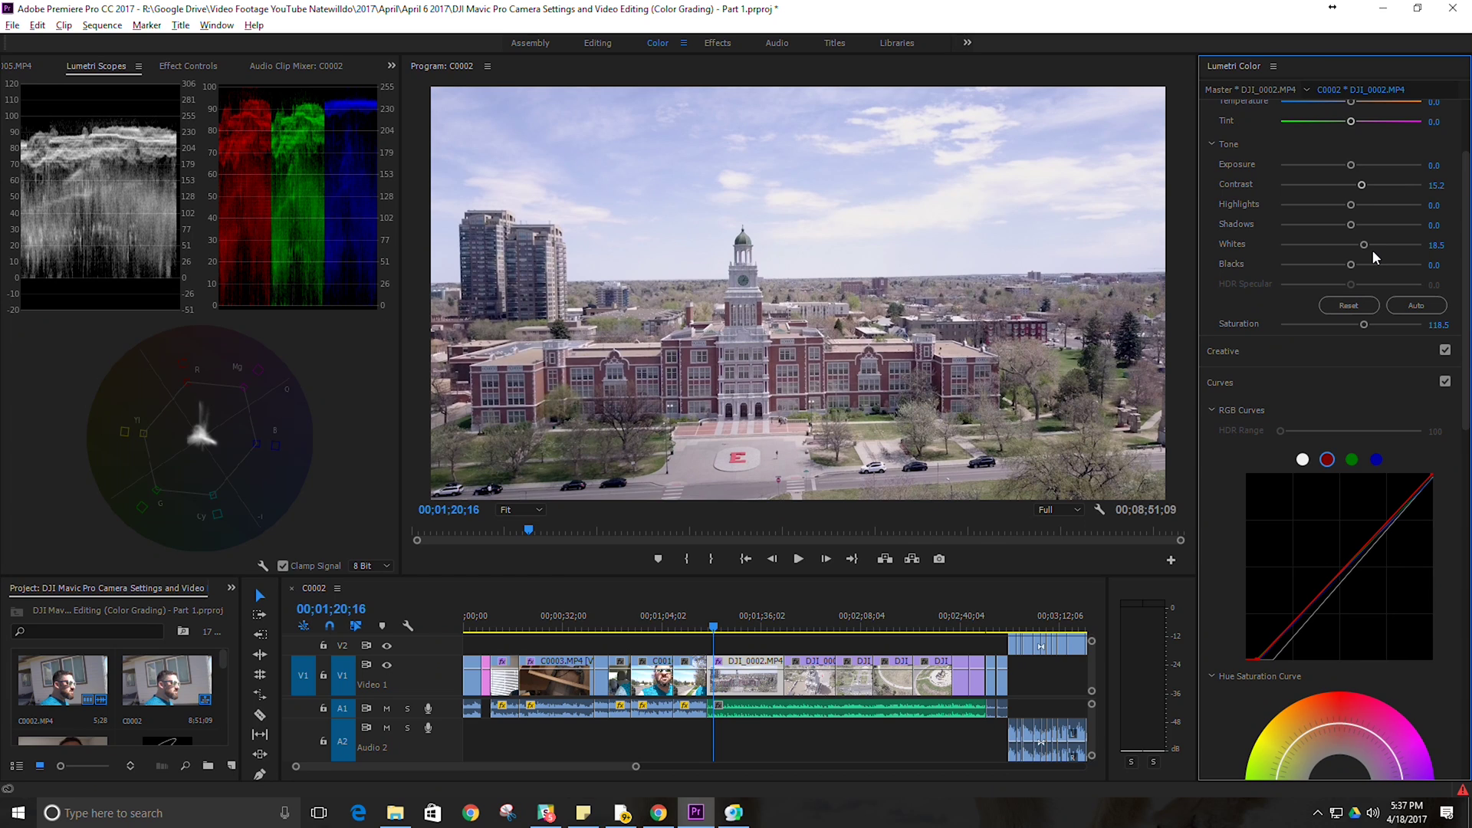
left_click(1378, 461)
left_click_drag(1257, 658, 1270, 659)
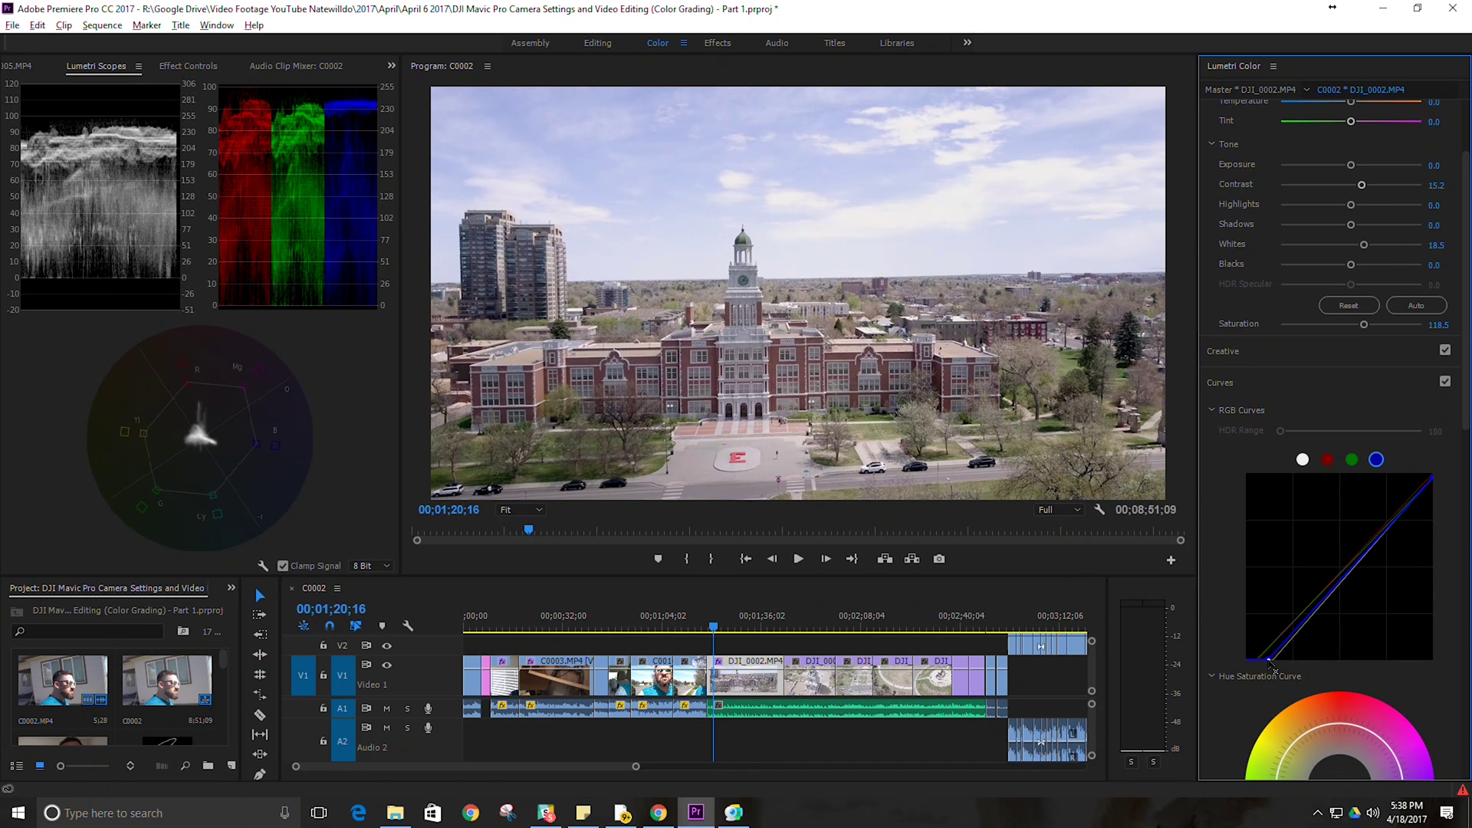
left_click_drag(1432, 478, 1437, 491)
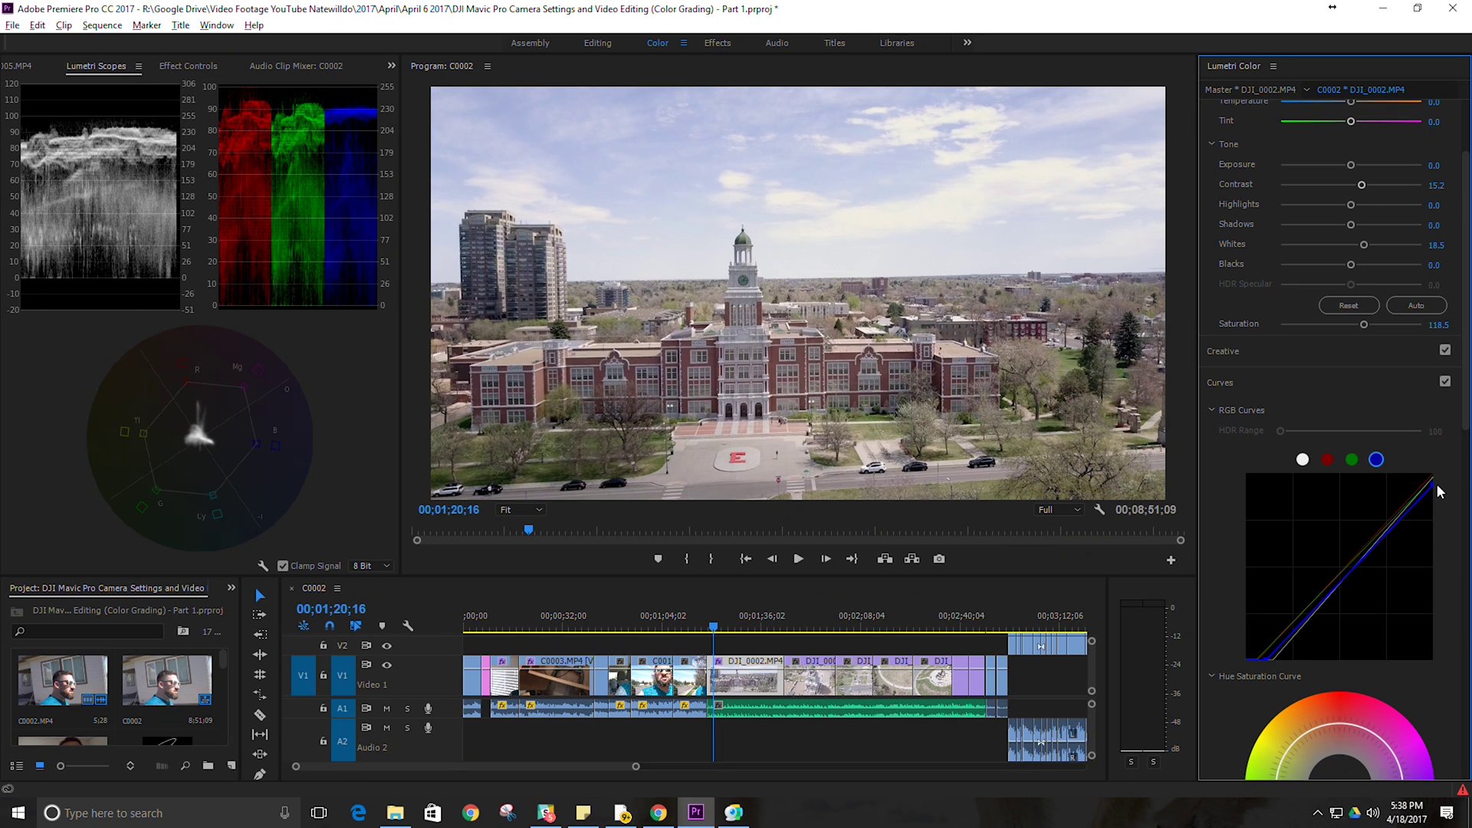
- Set the DJI_0002.MP4 clip's Contrast to about 35.9, Saturation to about 129.3 and Temperature to about -3.3
left_click_drag(1362, 184, 1376, 185)
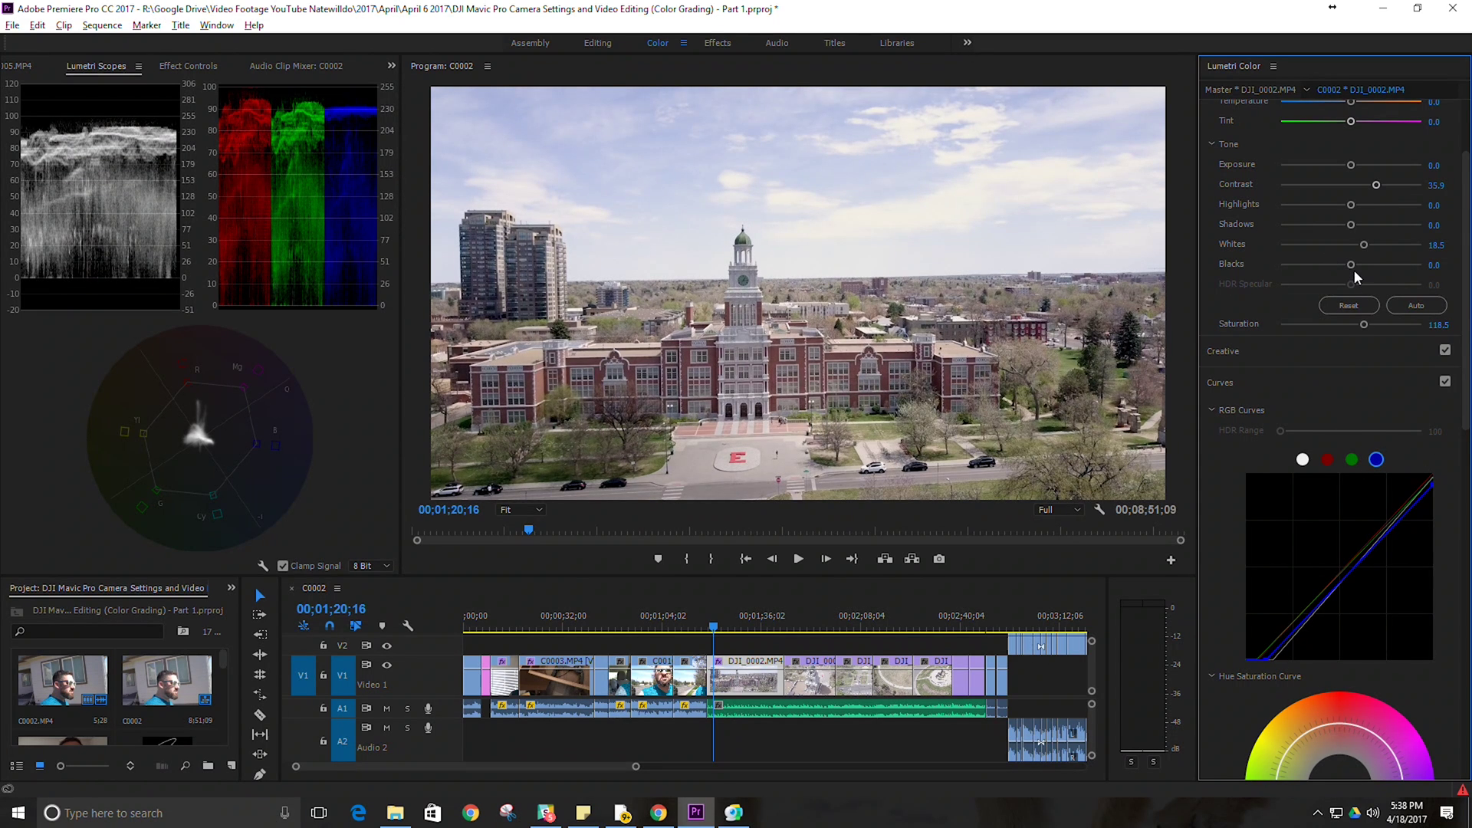
left_click_drag(1364, 325, 1371, 325)
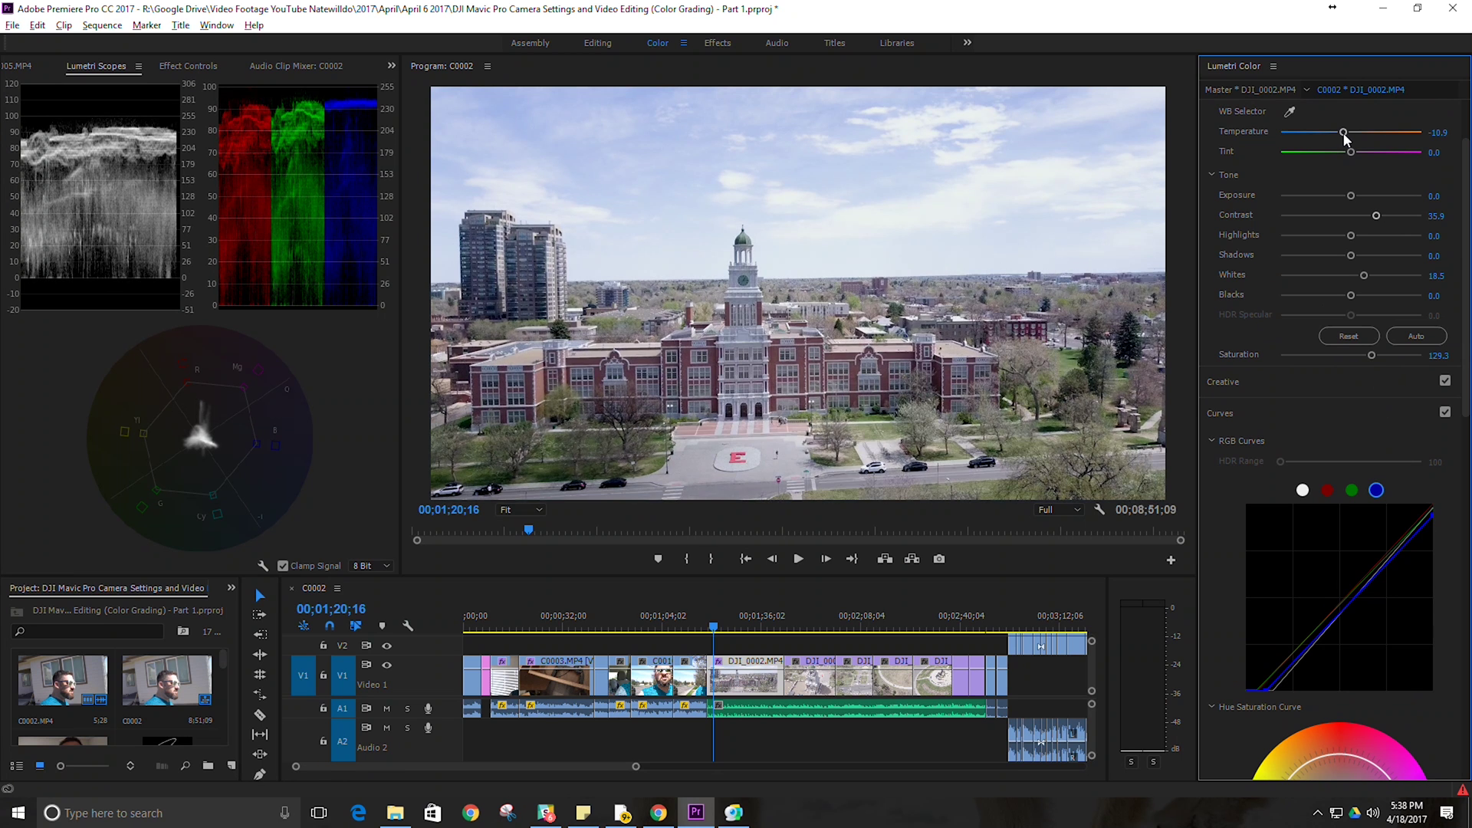
left_click_drag(1347, 131, 1349, 134)
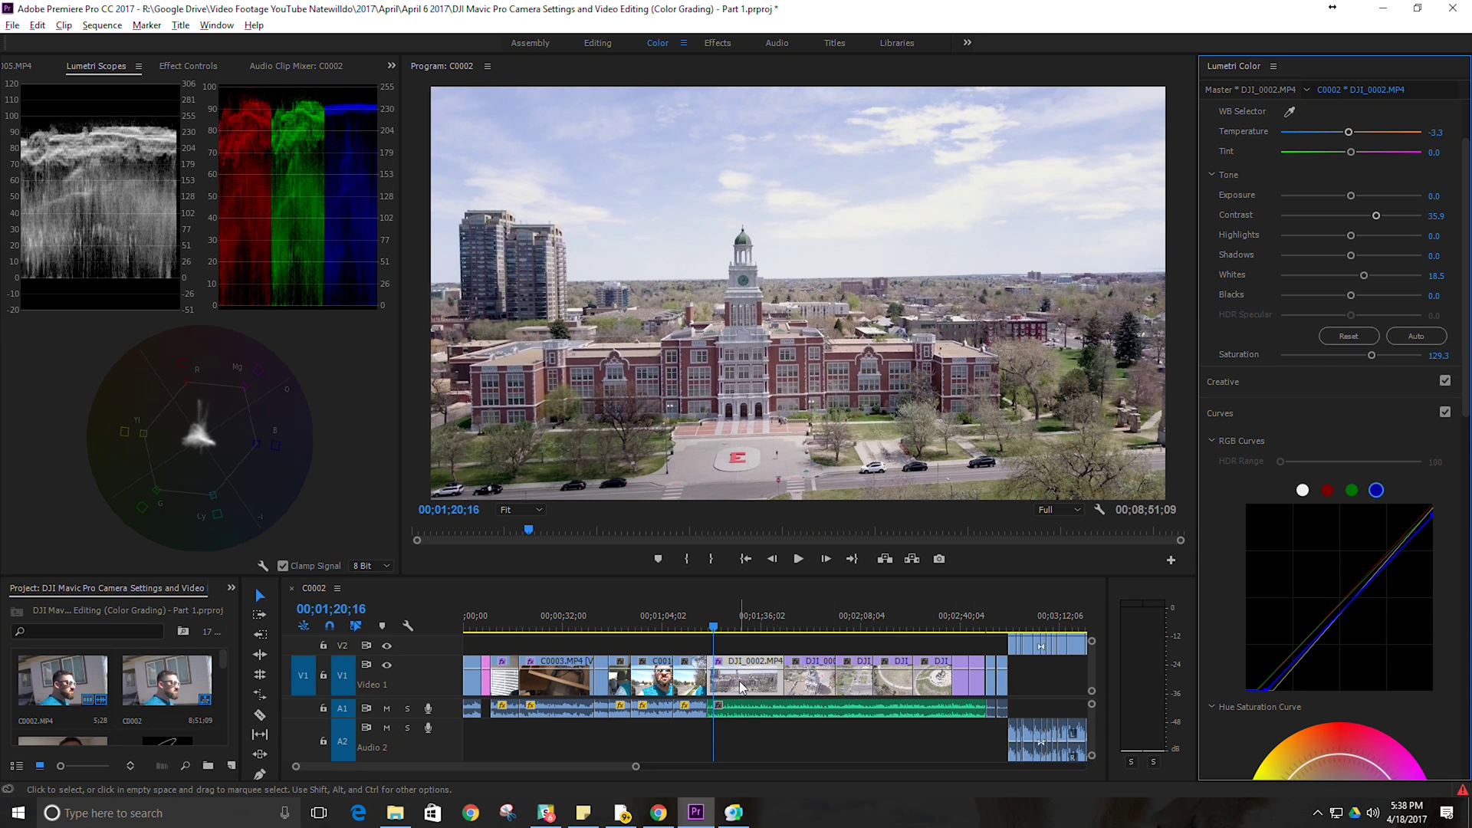
- Create an adjustment layer and place it on track V2, extended to span all the drone clips
scroll(205, 693, "down", 5)
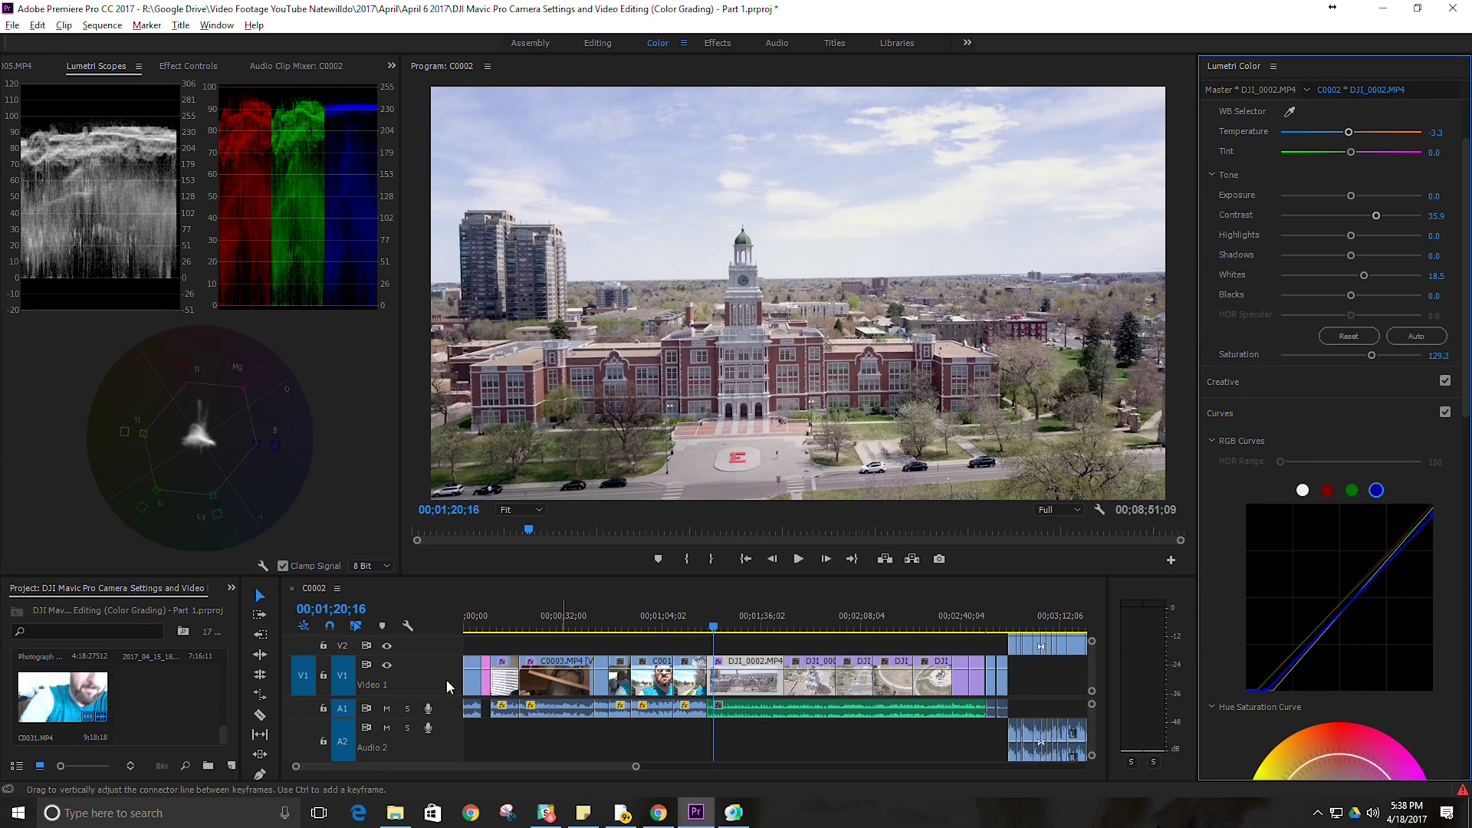
left_click(231, 766)
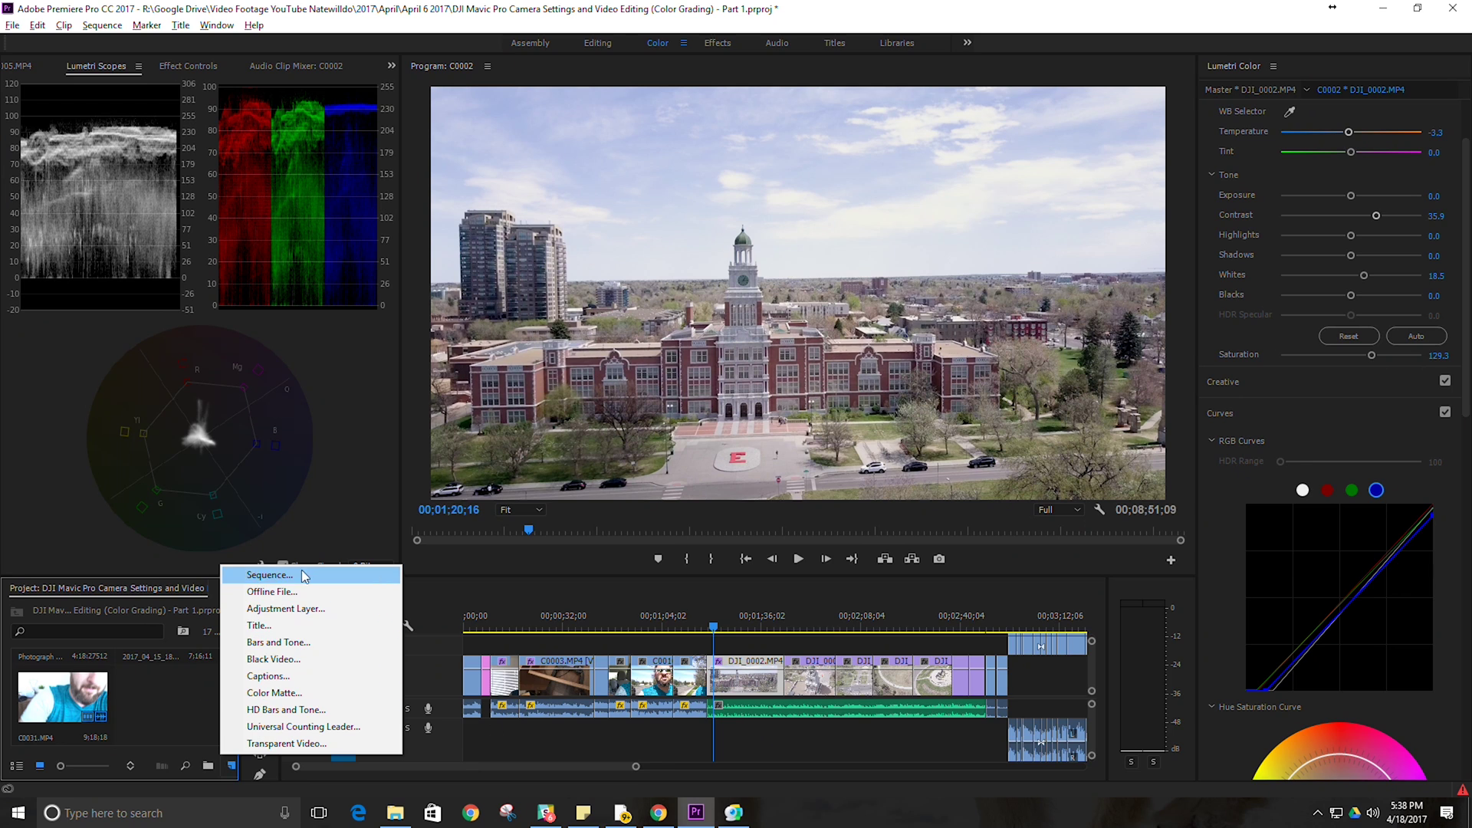
left_click(305, 610)
left_click(756, 461)
left_click_drag(177, 701, 985, 642)
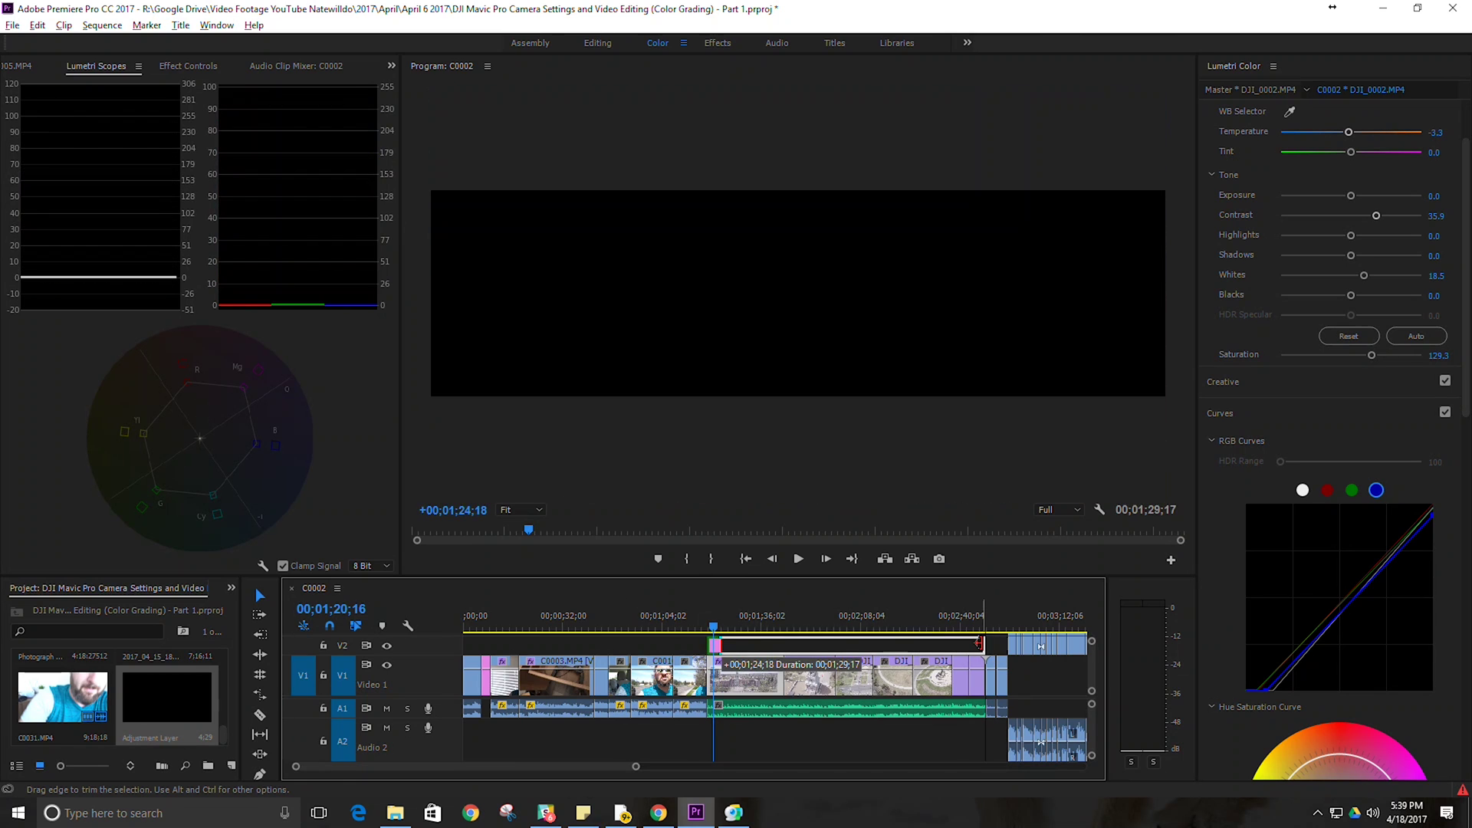
- Copy the DJI_0002.MP4 clip's Lumetri Color effect and paste it onto the adjustment layer
right_click(762, 685)
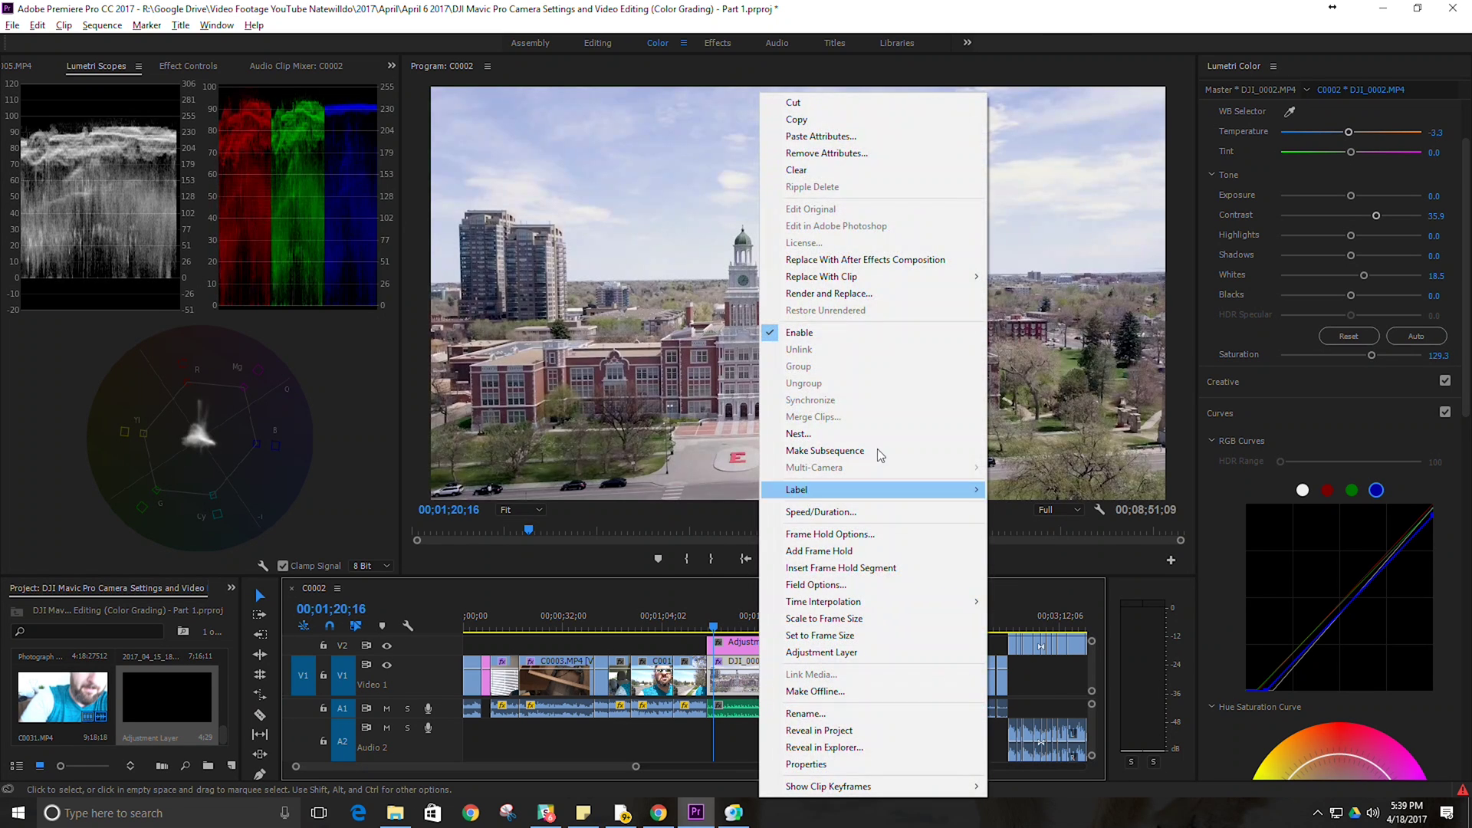
left_click(937, 121)
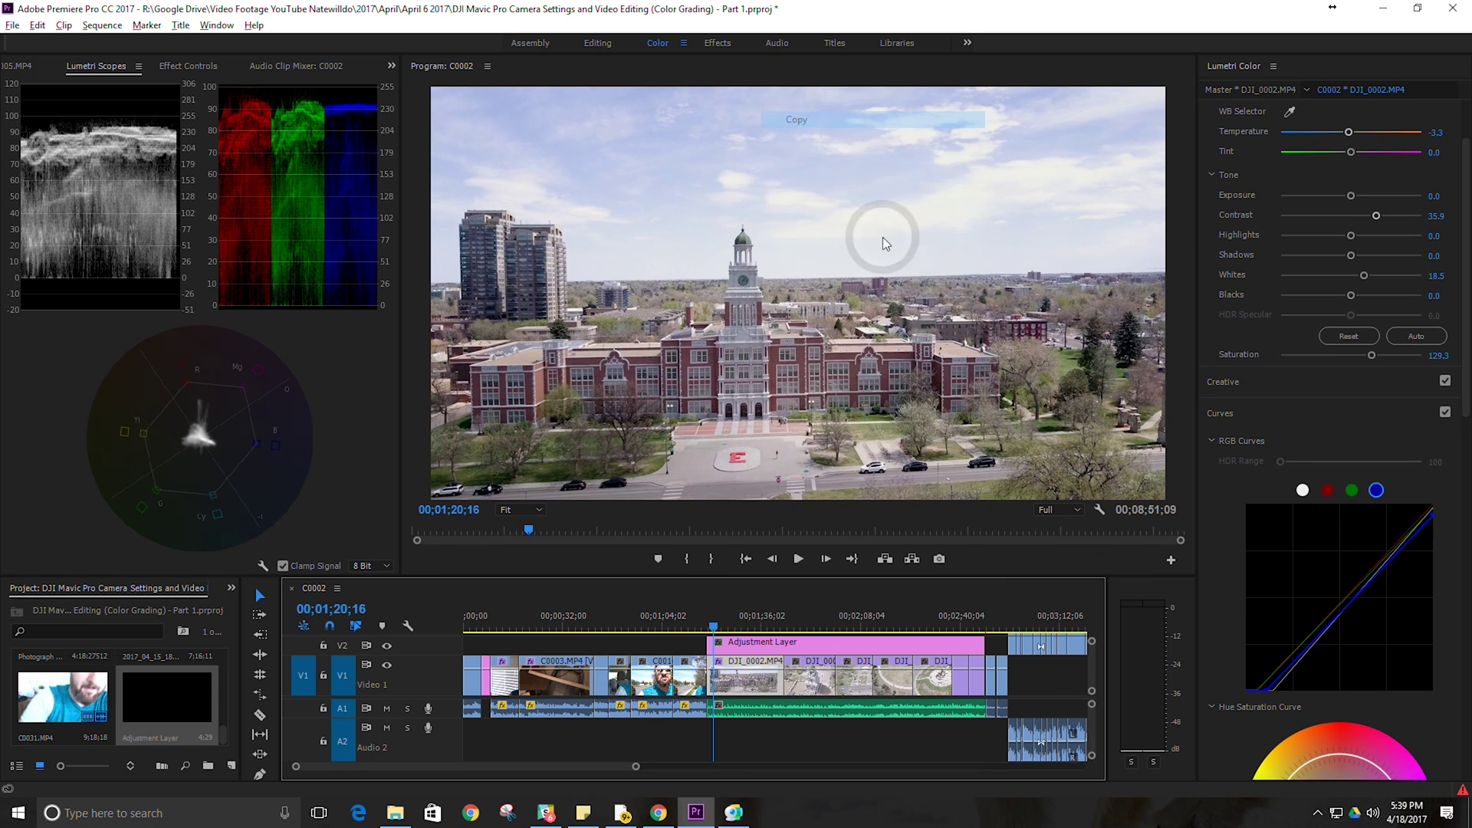
right_click(799, 646)
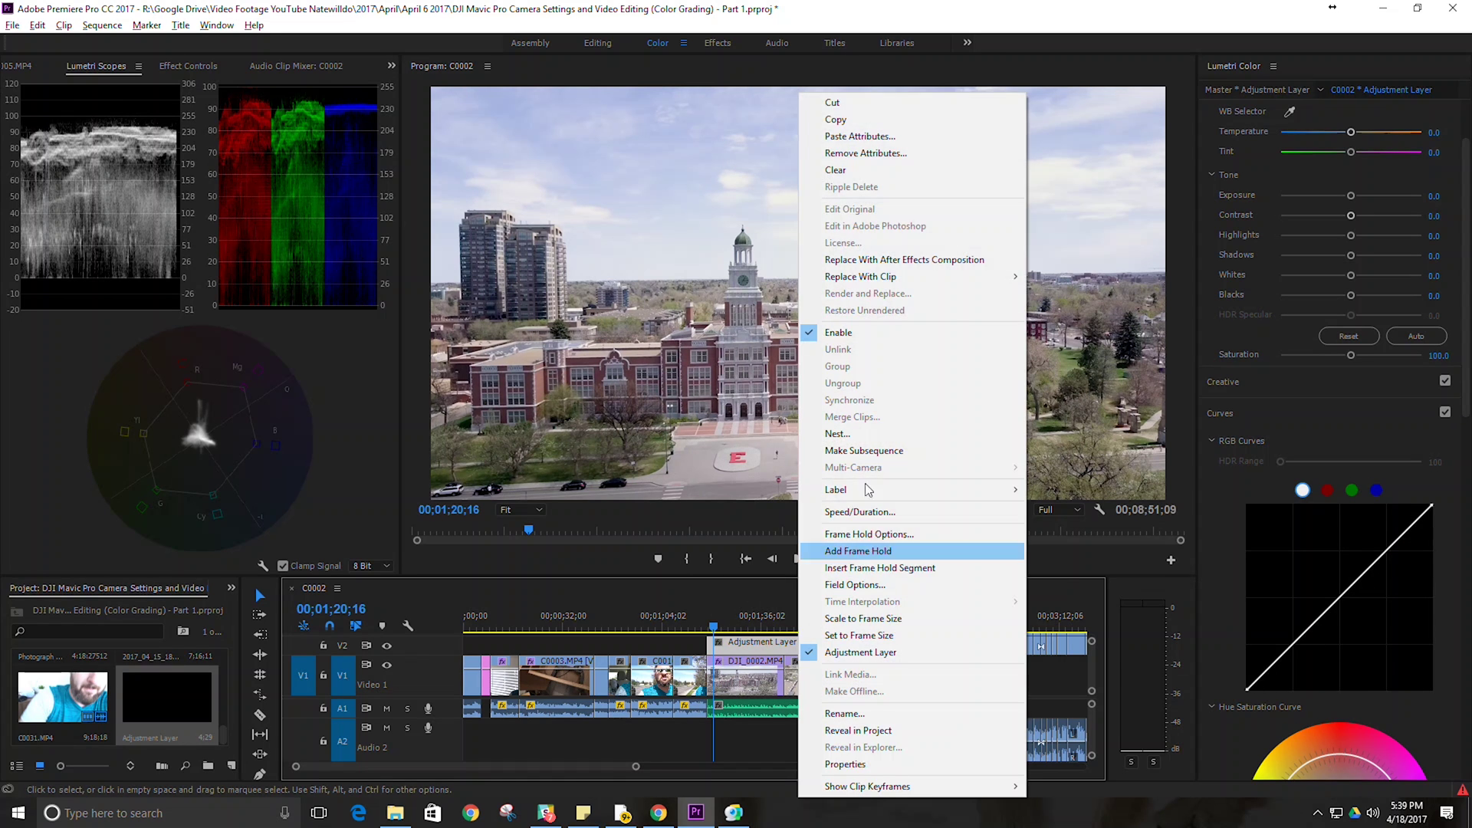
left_click(975, 136)
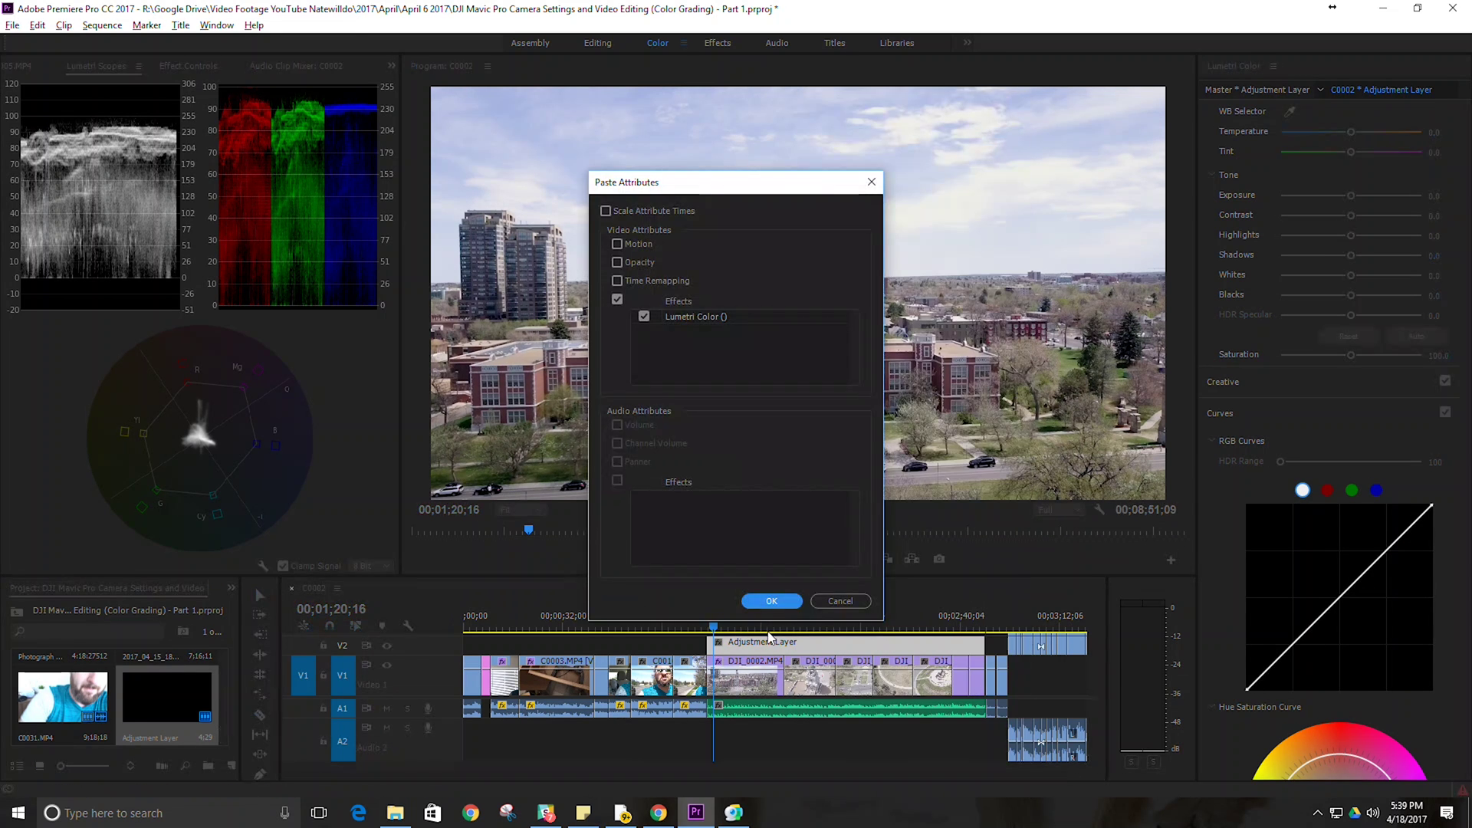
left_click(790, 603)
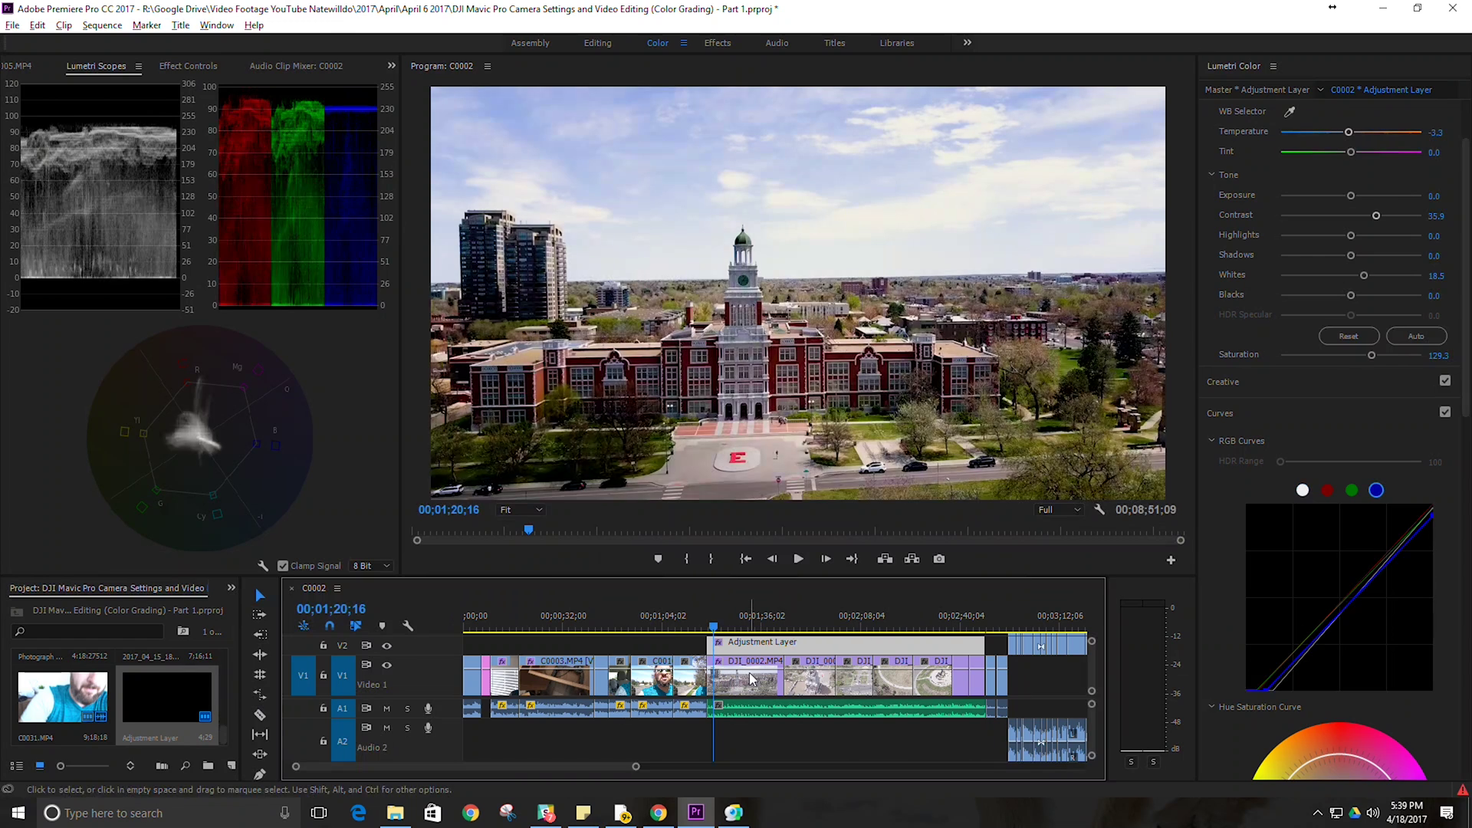
- Remove only the Lumetri Color effect from the DJI_0002.MP4 clip, excluding Motion, Opacity and Time Remapping from the removal
right_click(751, 678)
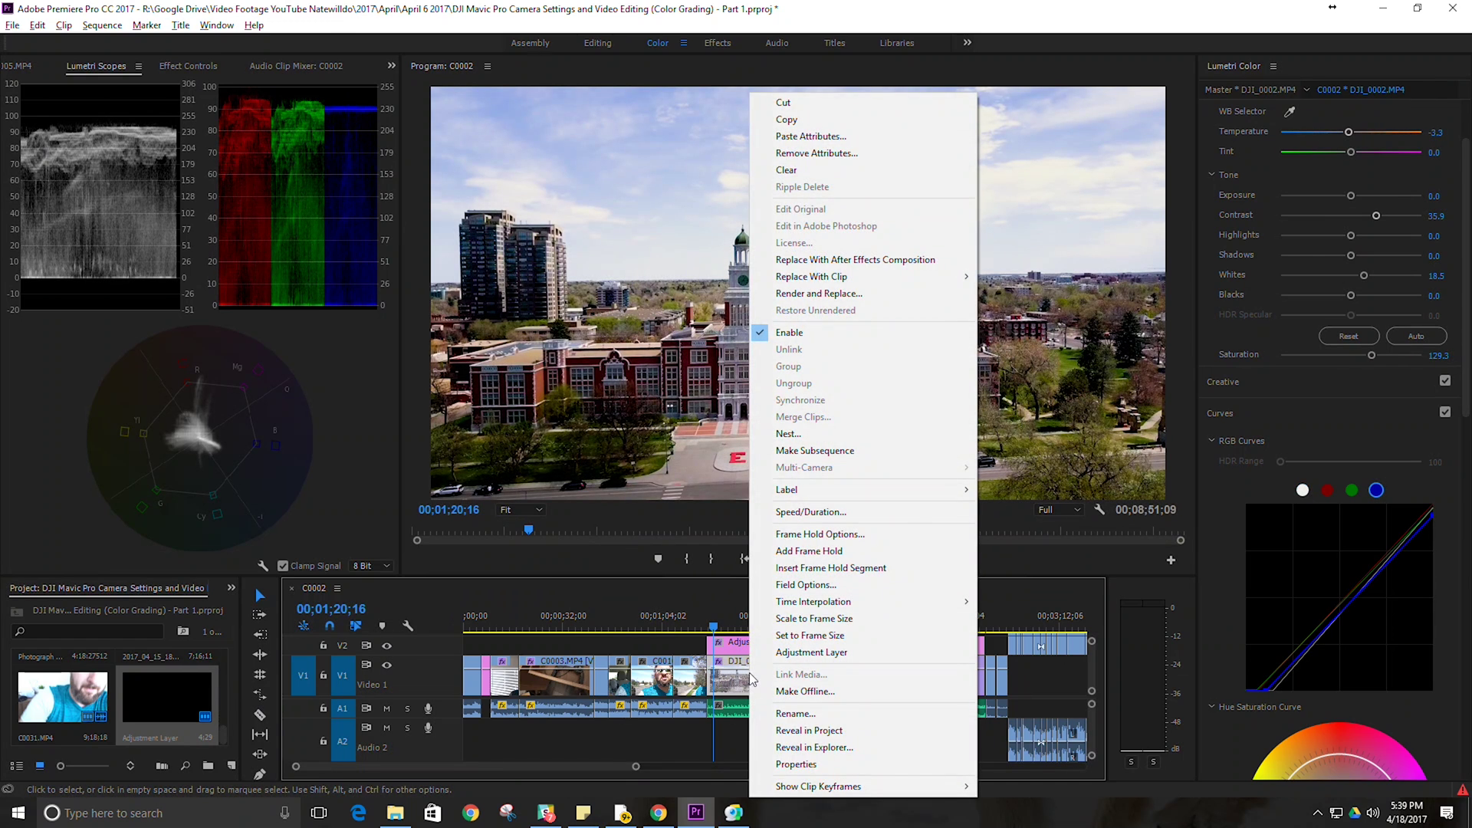
left_click(843, 150)
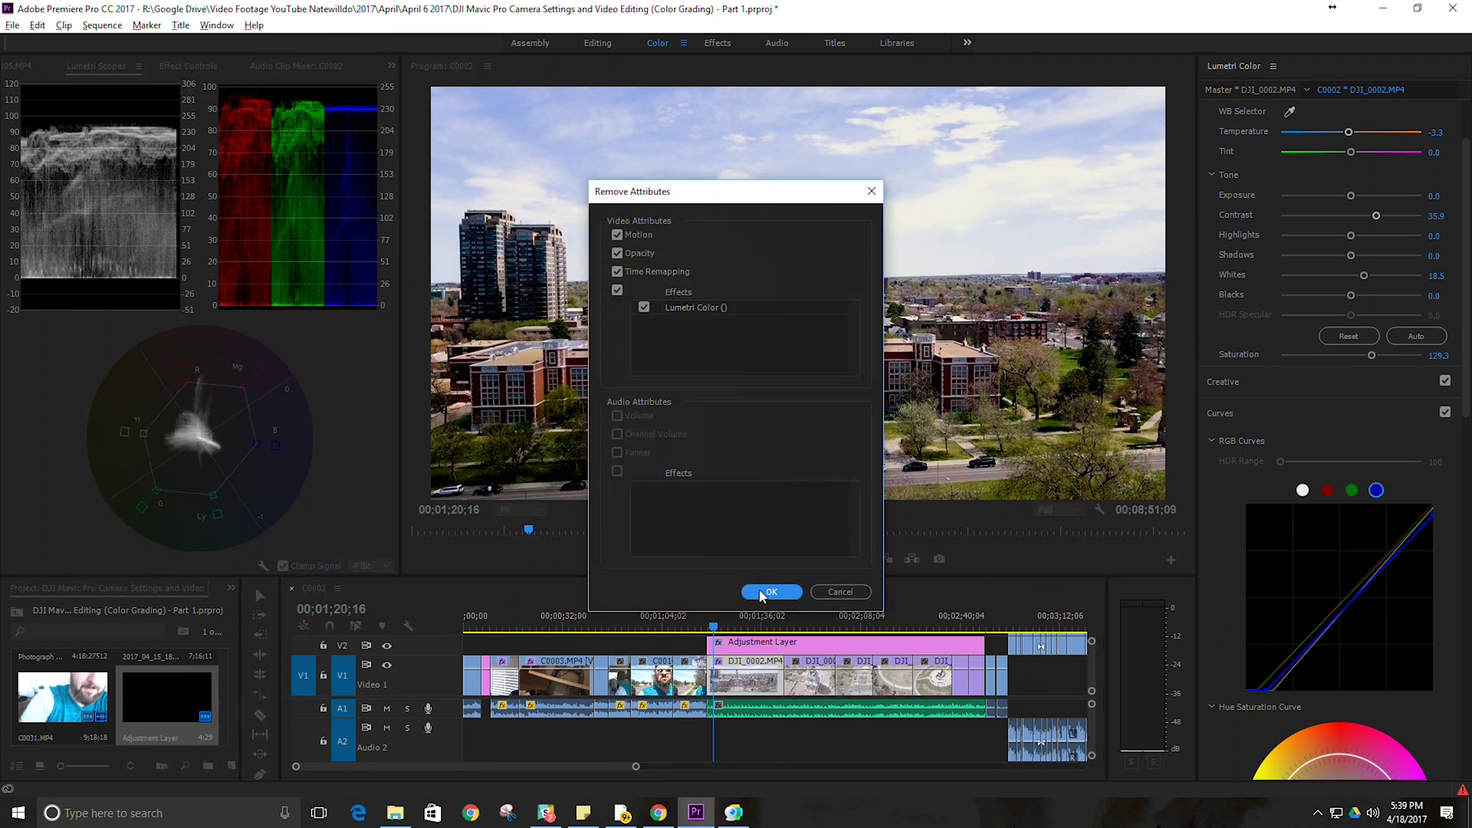
left_click(617, 234)
left_click(617, 253)
left_click(617, 272)
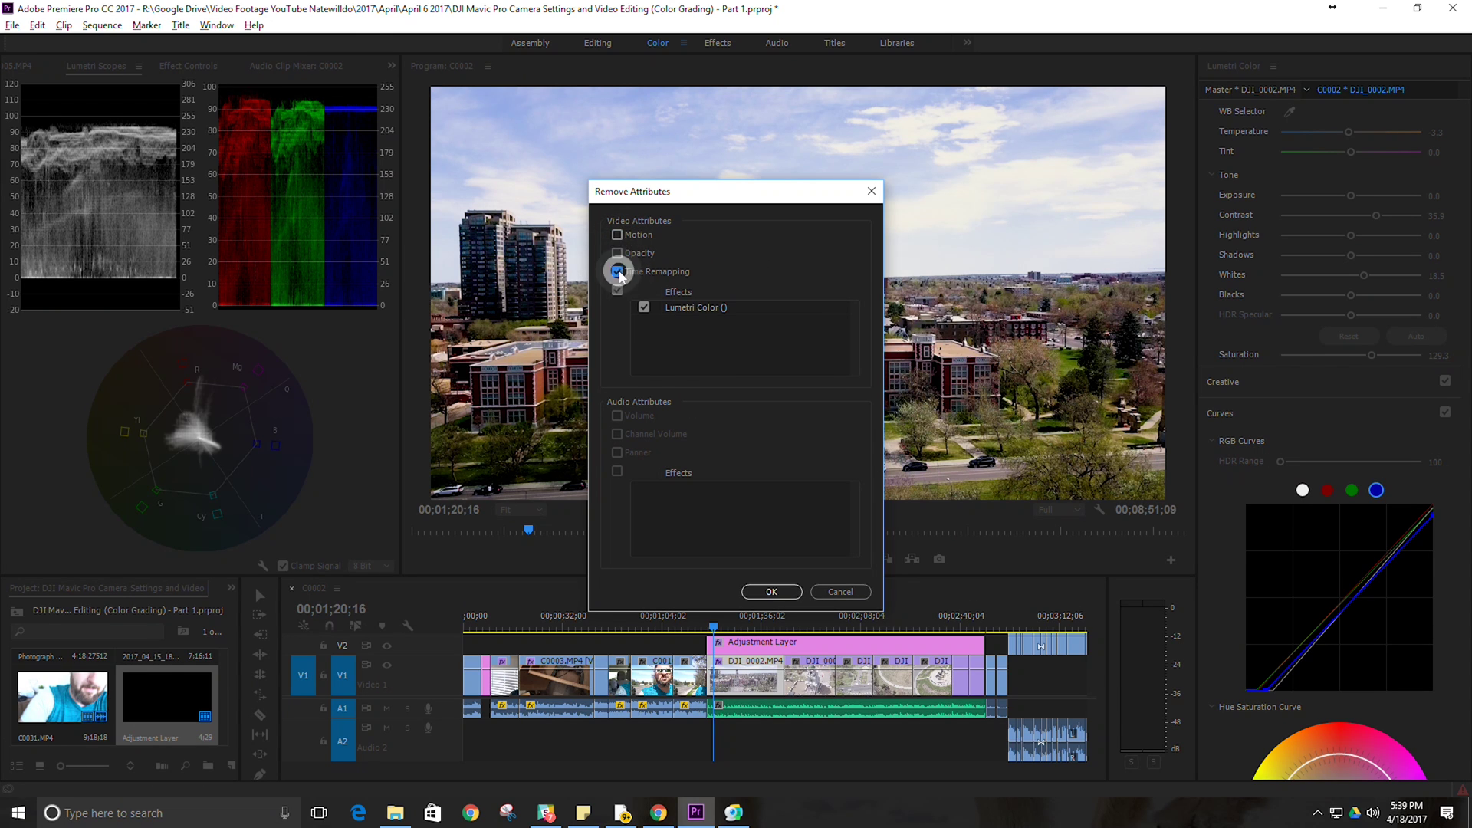
left_click(775, 591)
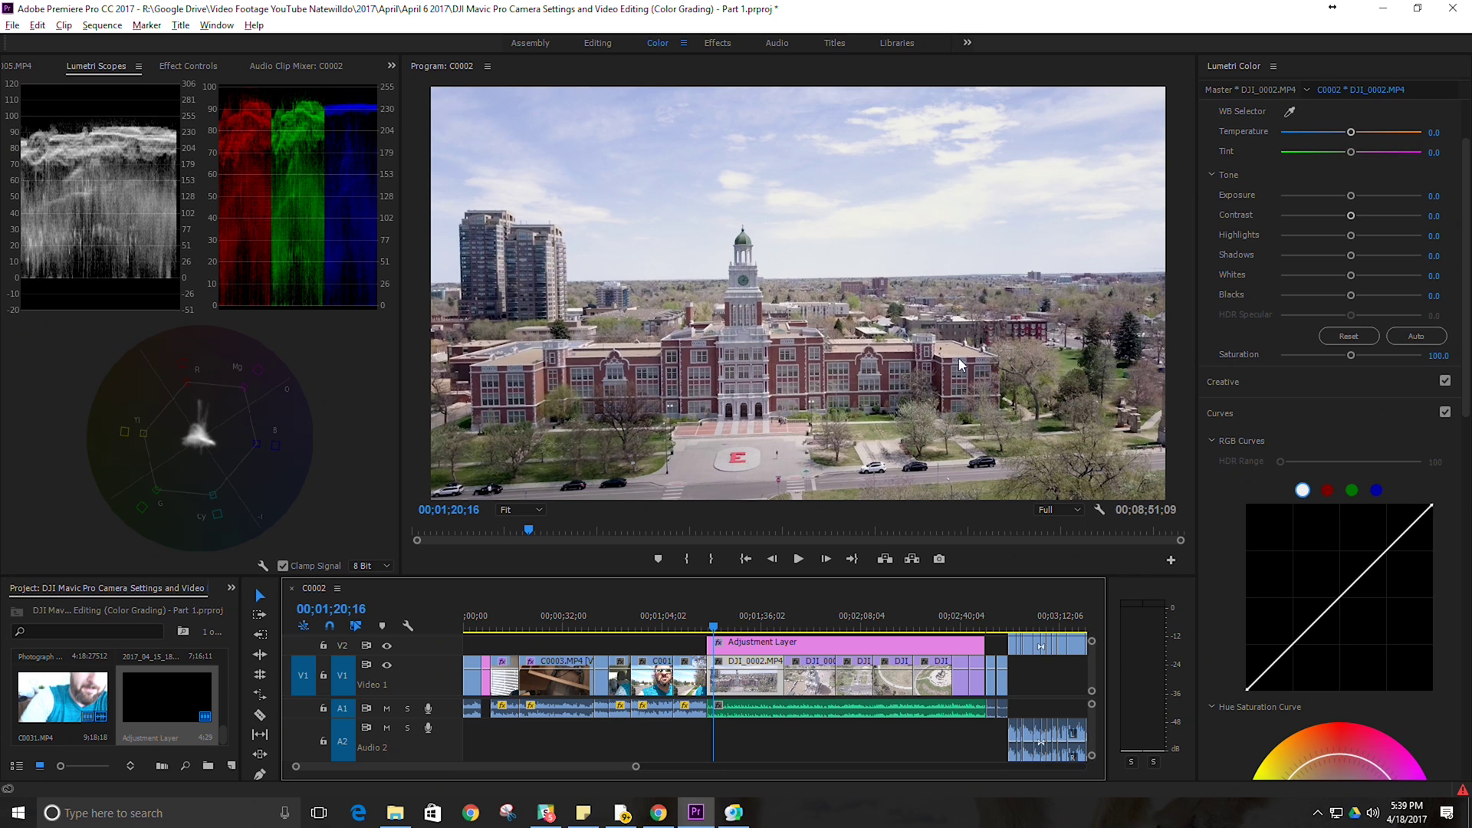
- Check how the adjustment layer's grade looks on each of the other drone clips and in the scopes
left_click(798, 615)
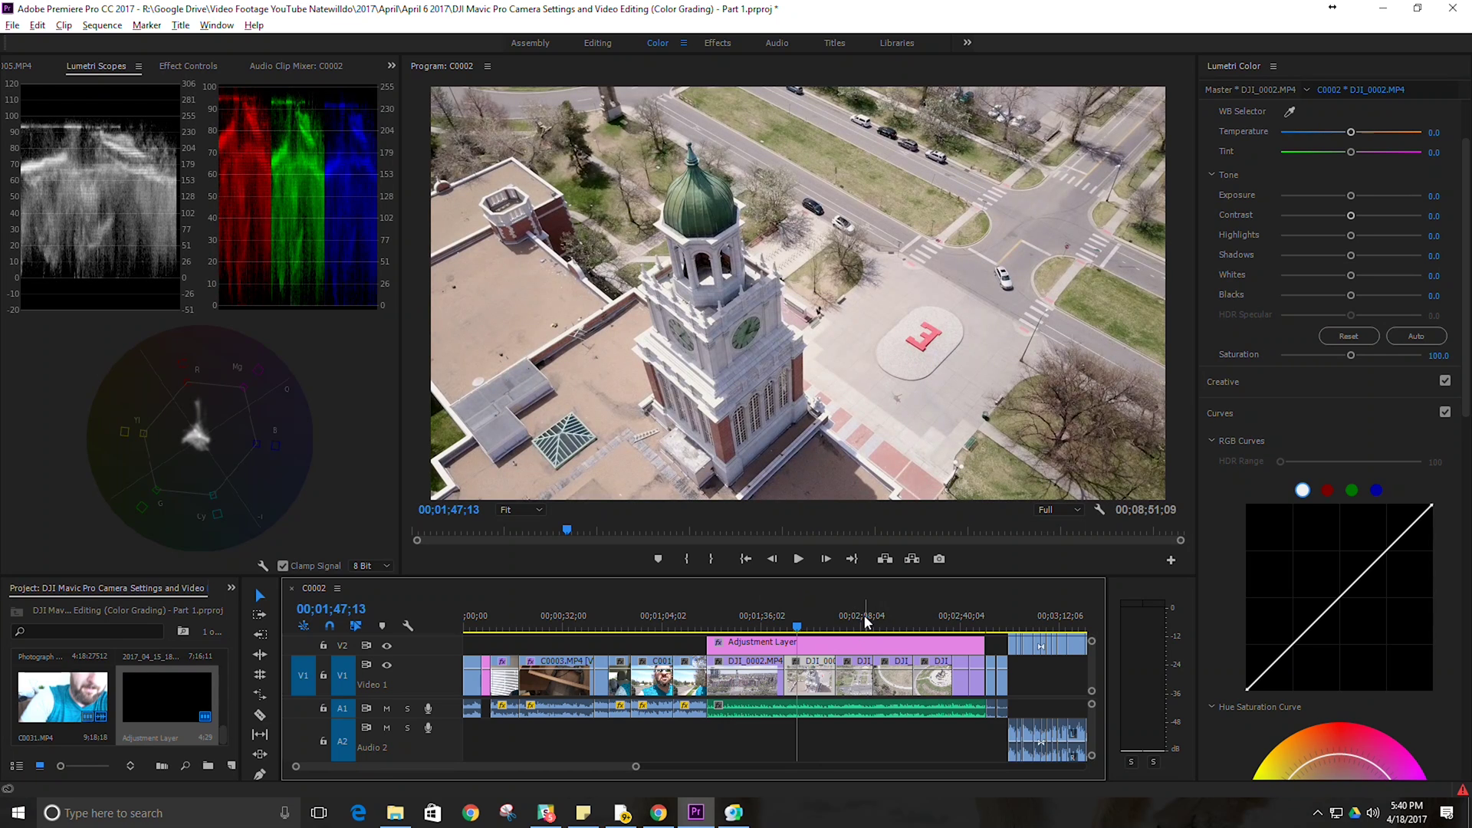
left_click(856, 622)
left_click(894, 622)
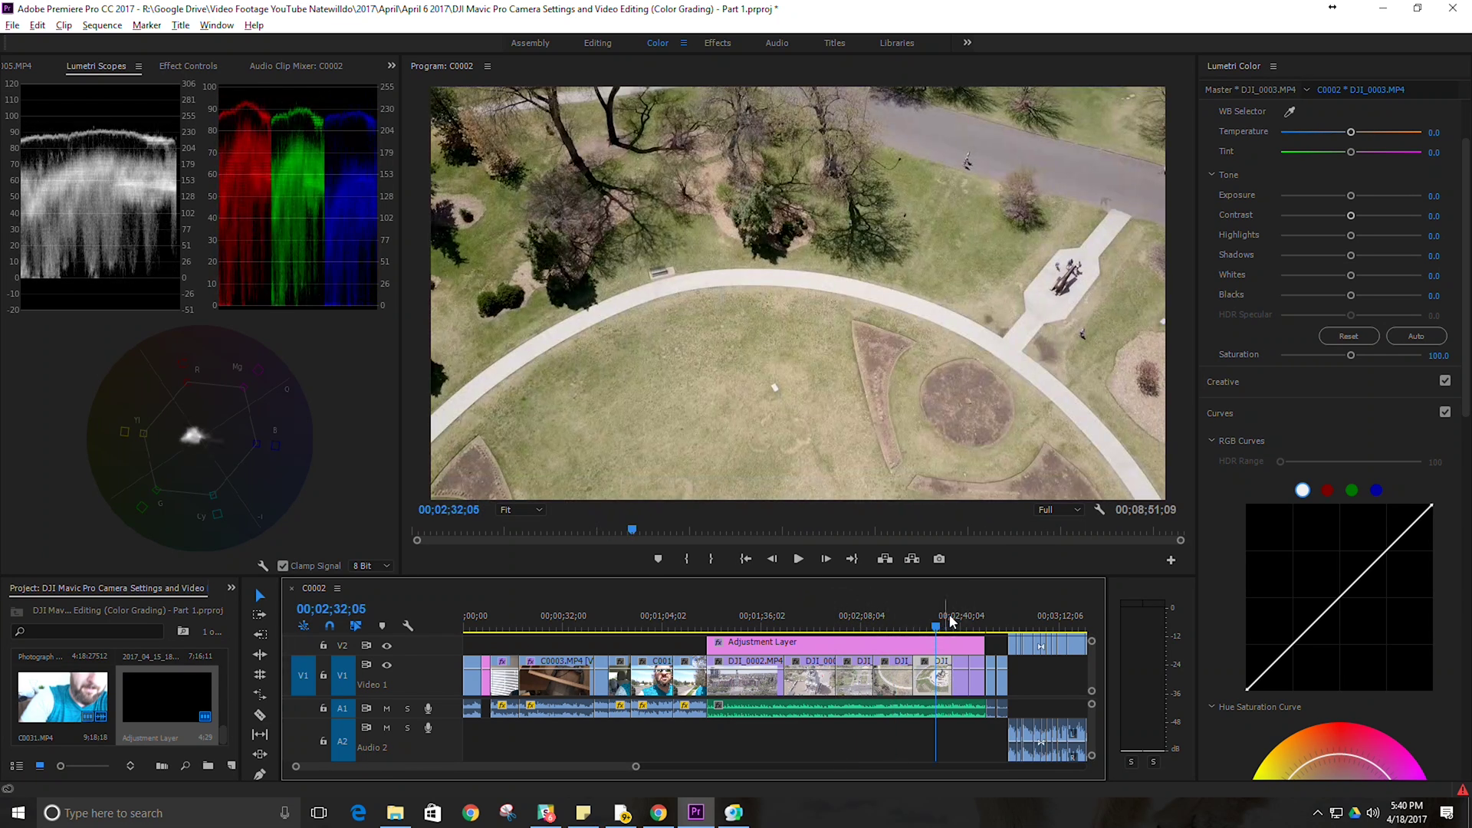
left_click(936, 613)
left_click(956, 621)
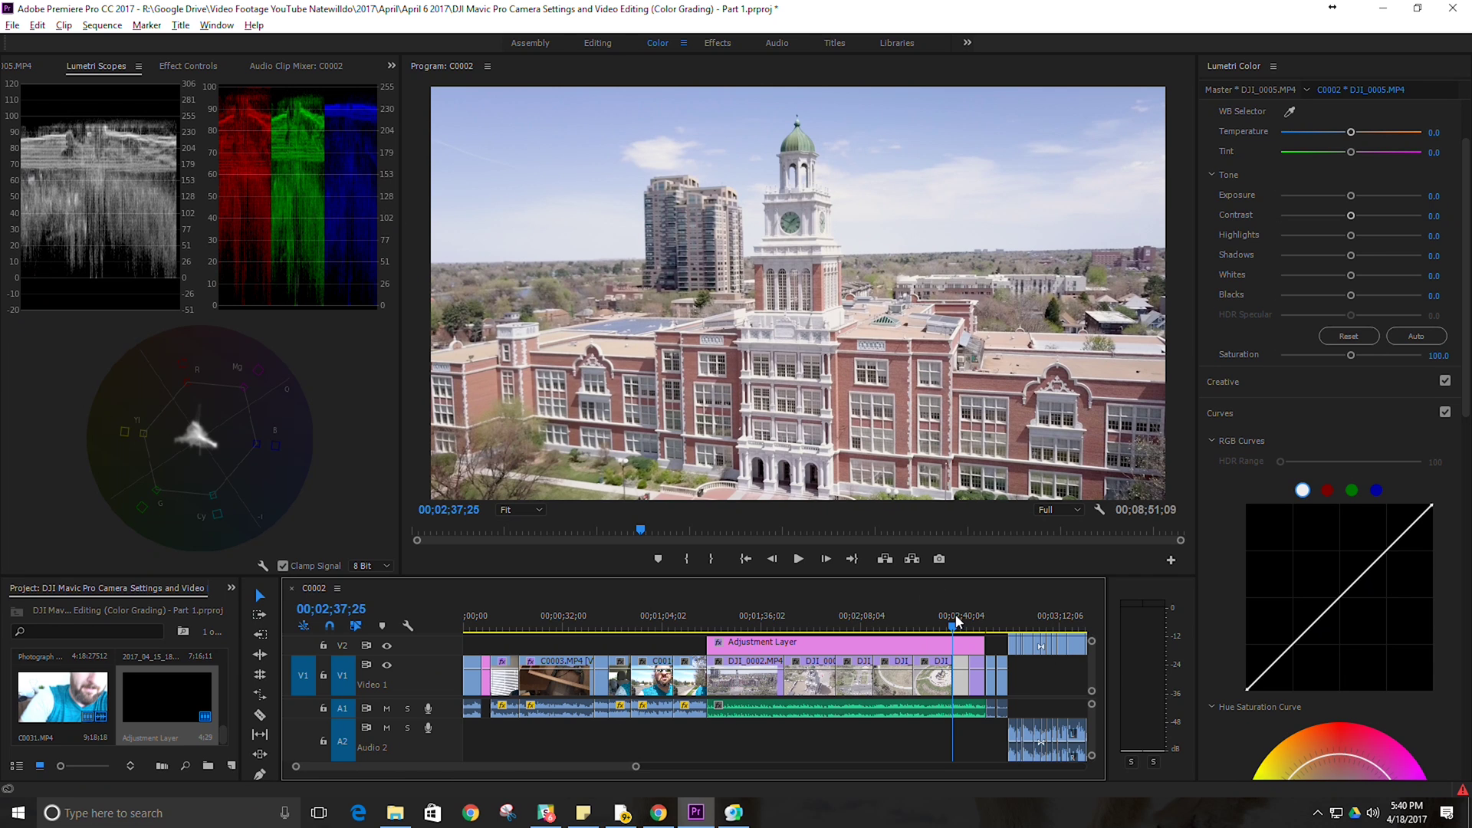
- On the first drone shot, set the adjustment layer's Temperature to 0 and Tint to about -2.2, and play through to the clock tower shot
left_click(731, 622)
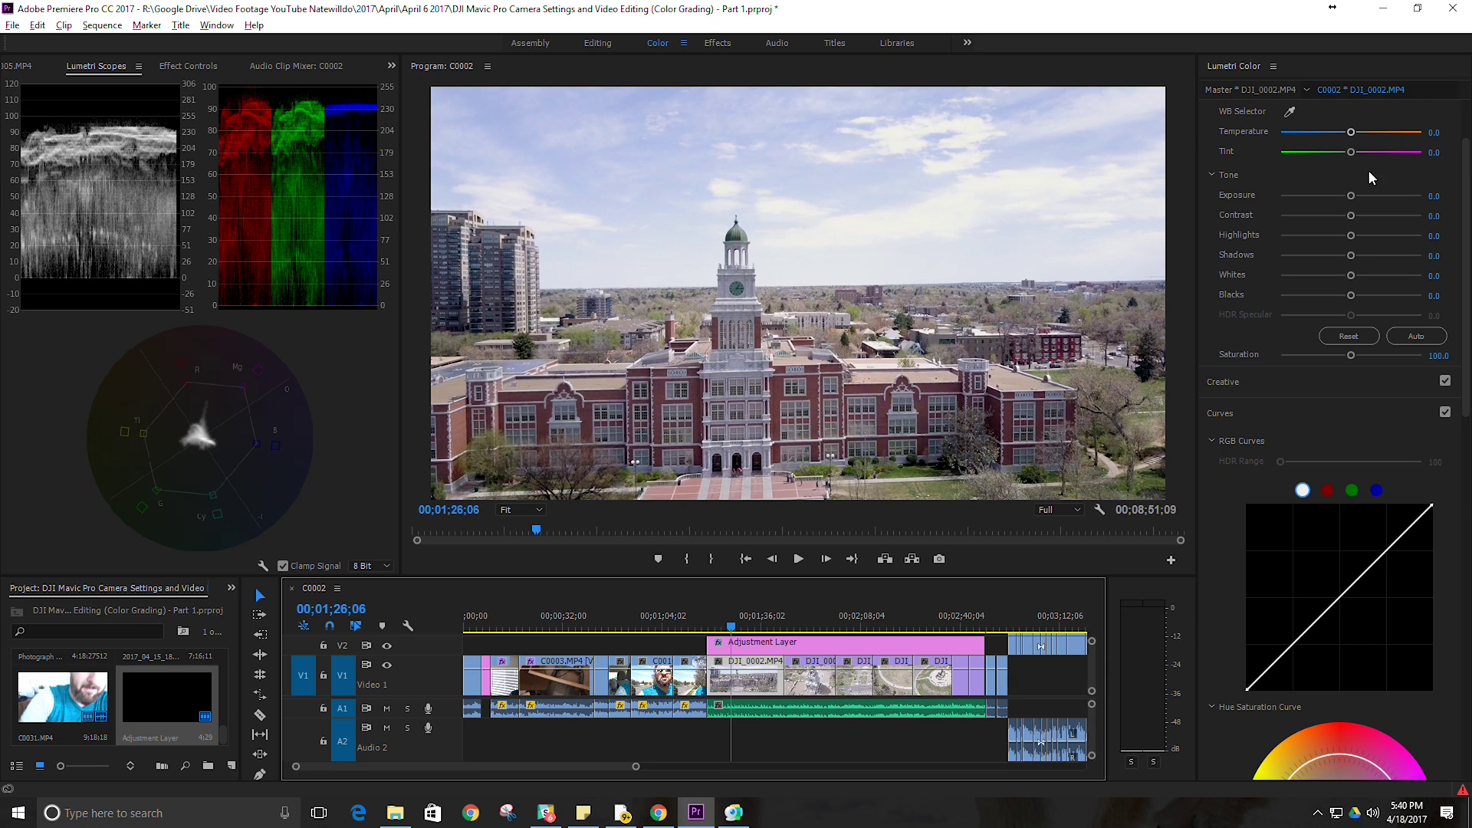
left_click(1331, 181)
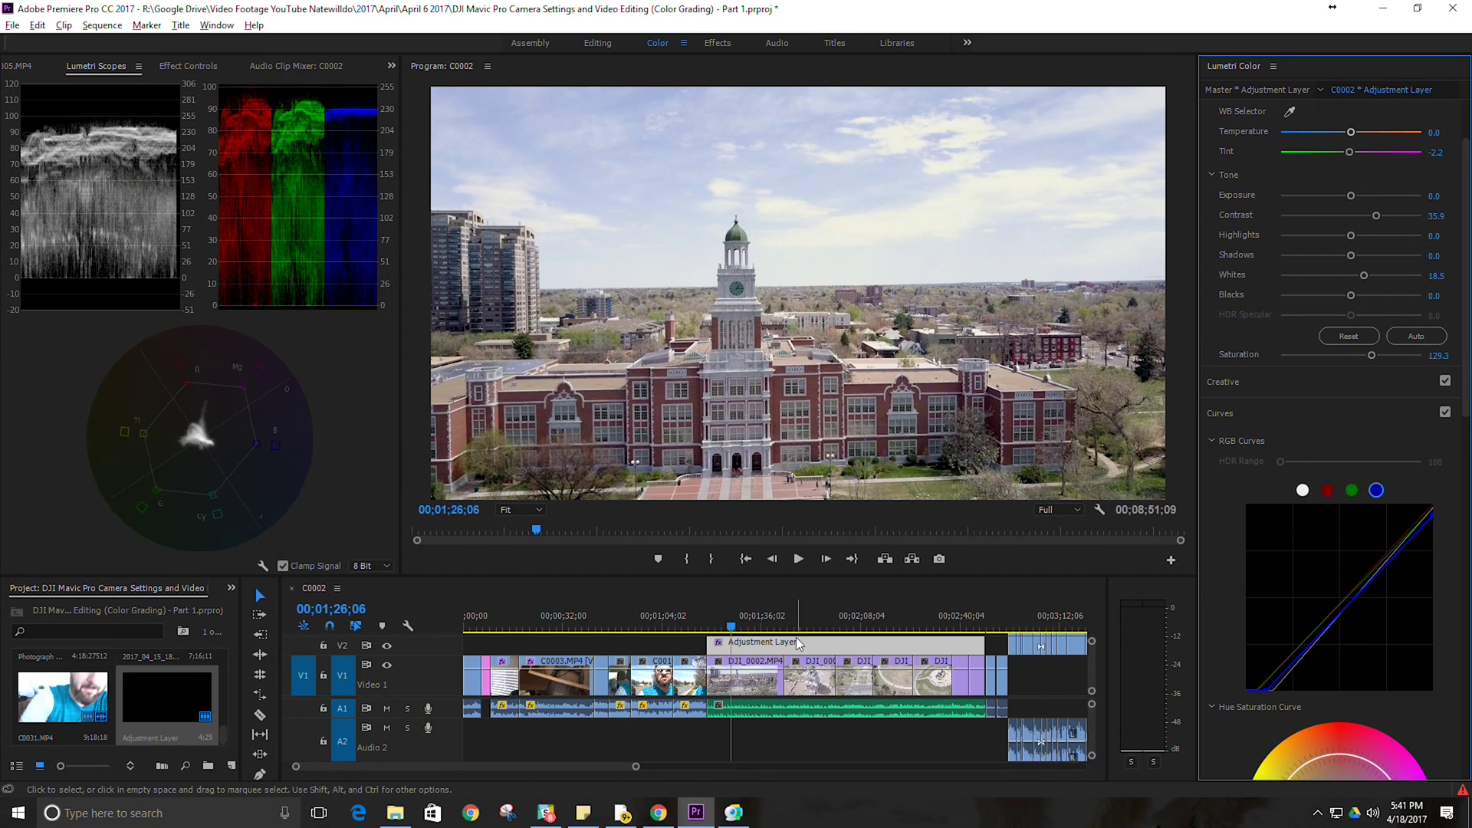
key("space")
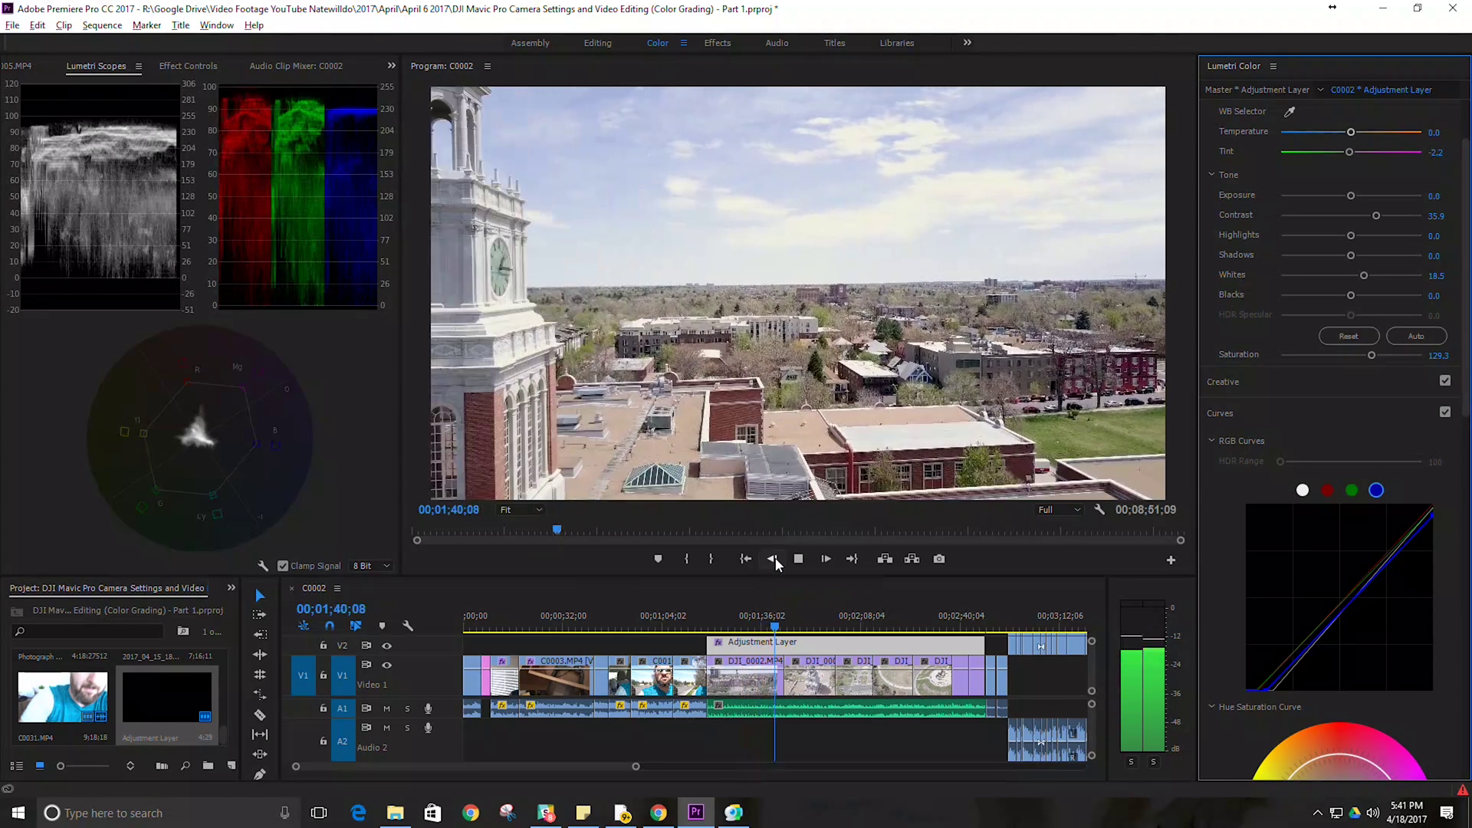
key("space")
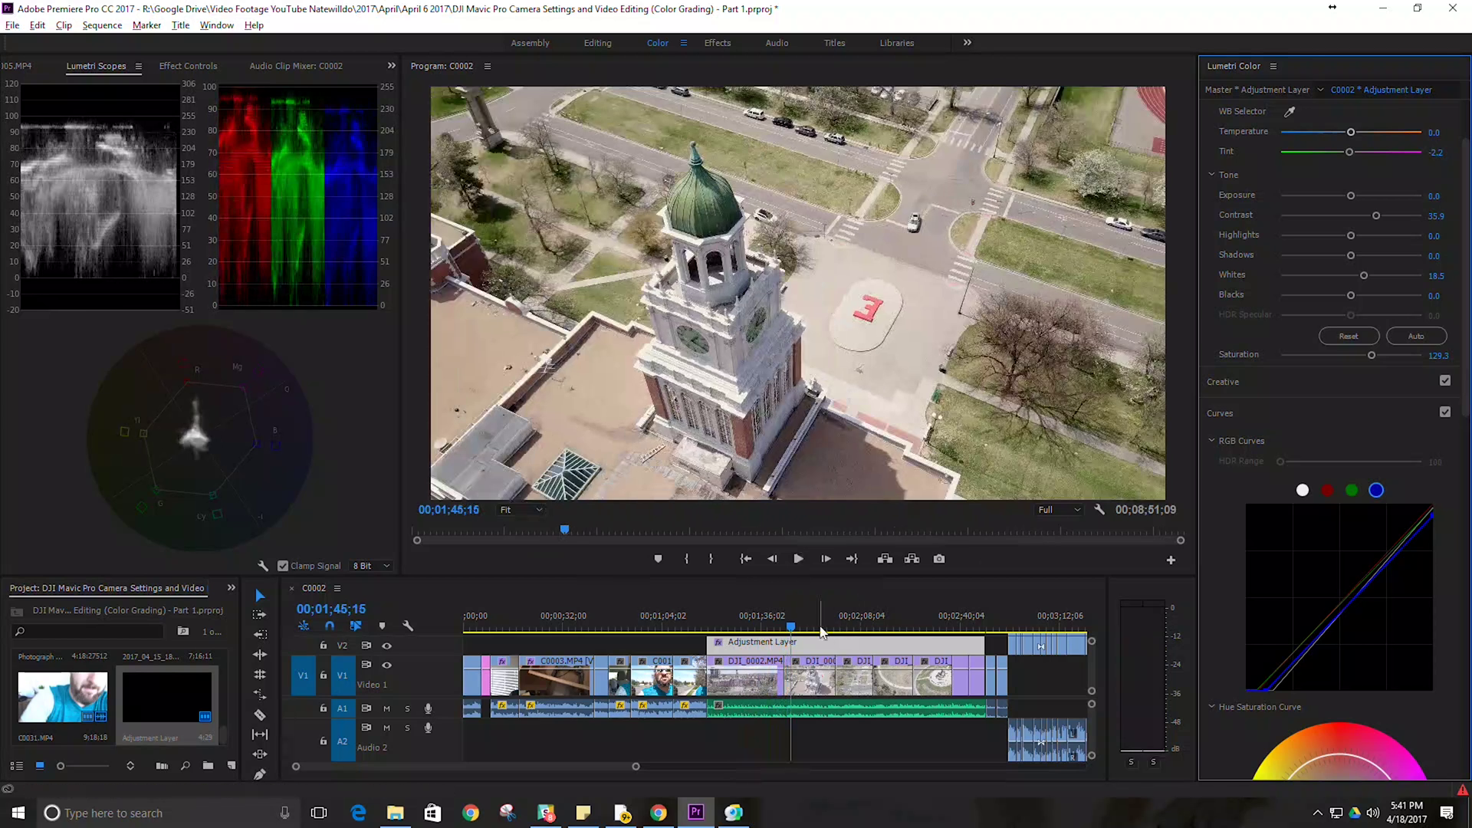
- Set the overhead clock tower clip's own Temperature to about -4.3 and move on to the following roundabout shot
left_click(826, 667)
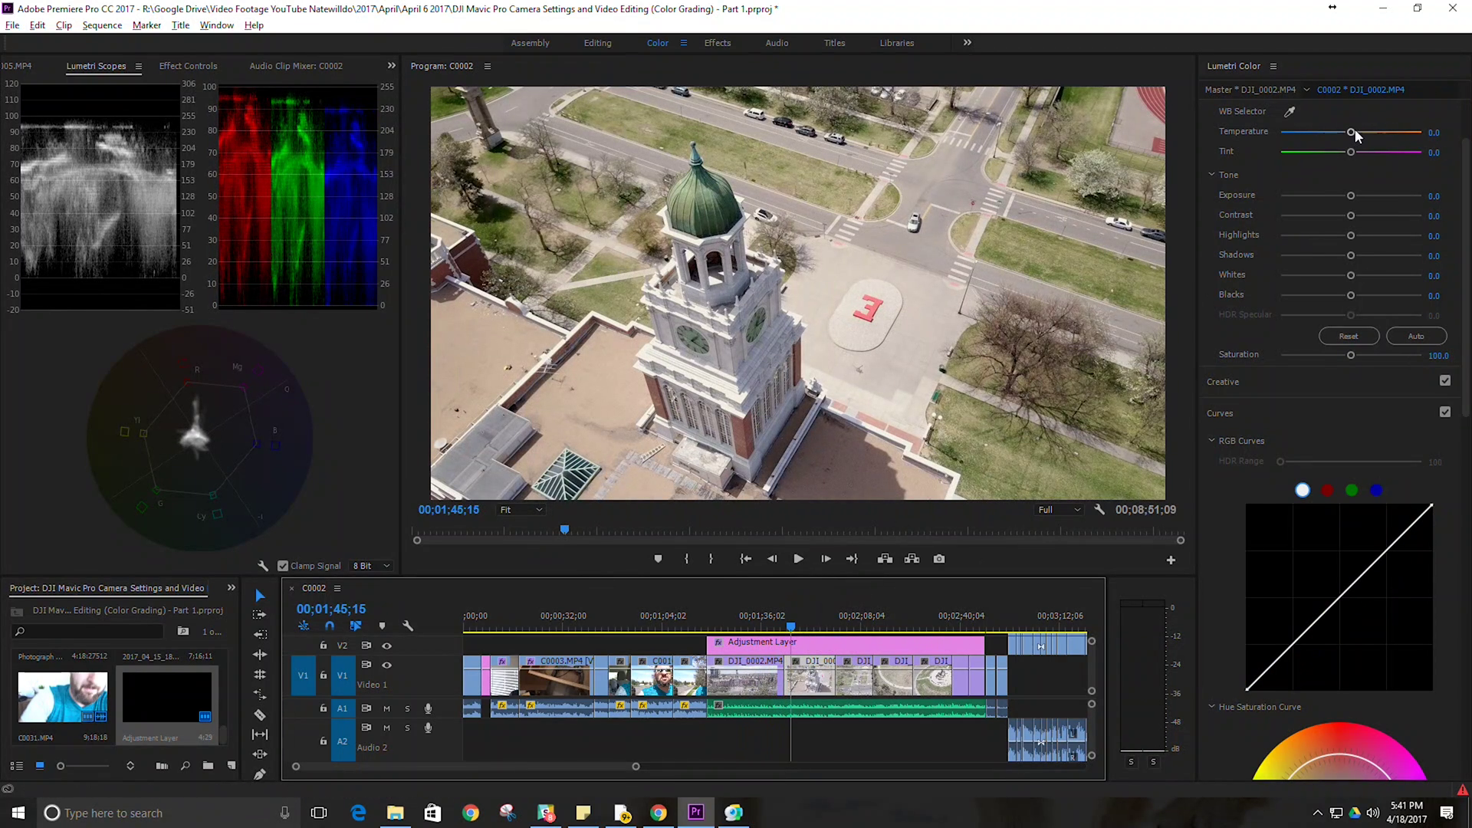
left_click_drag(1351, 132, 1349, 134)
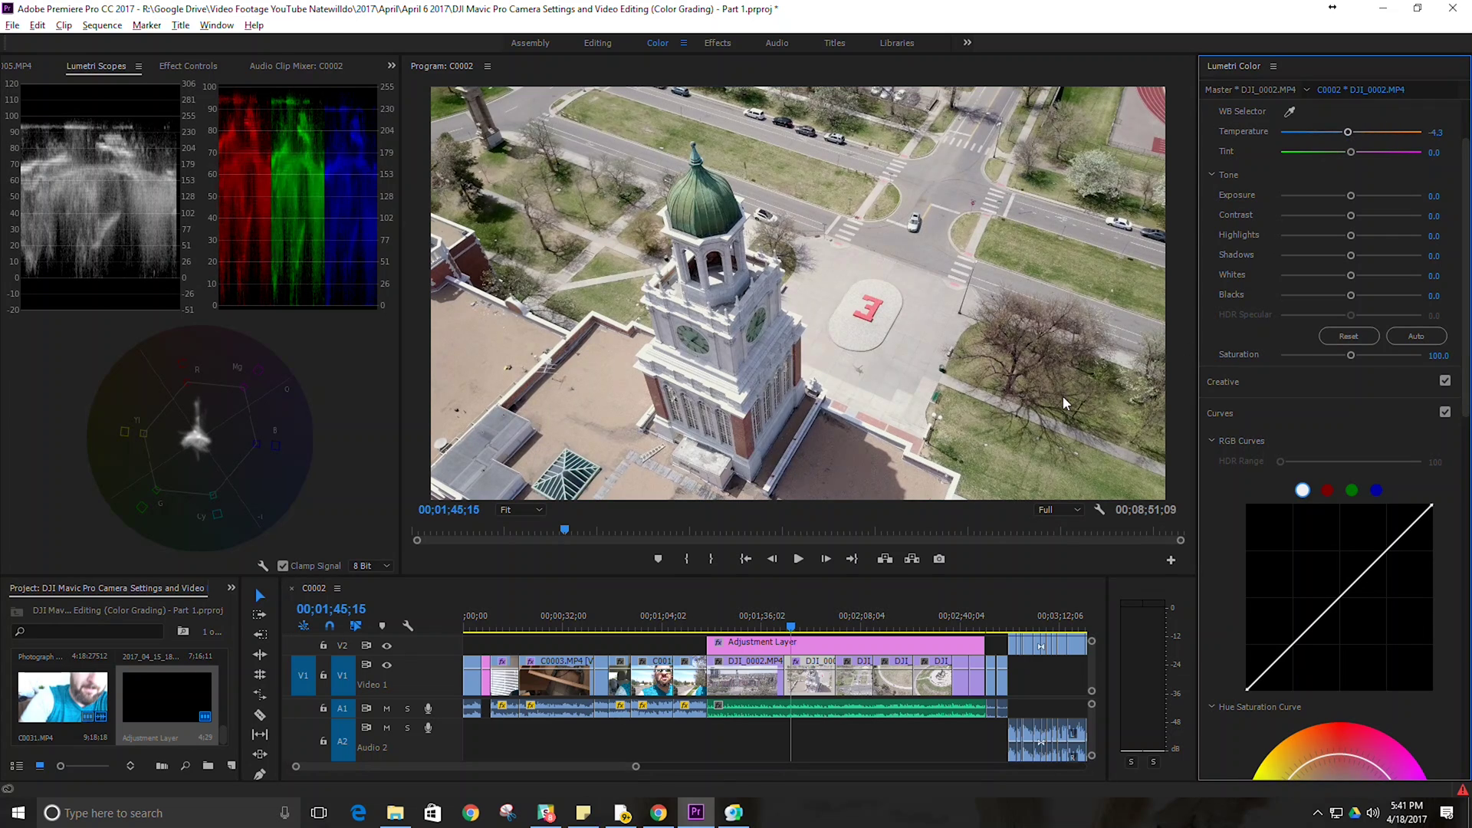
key("space")
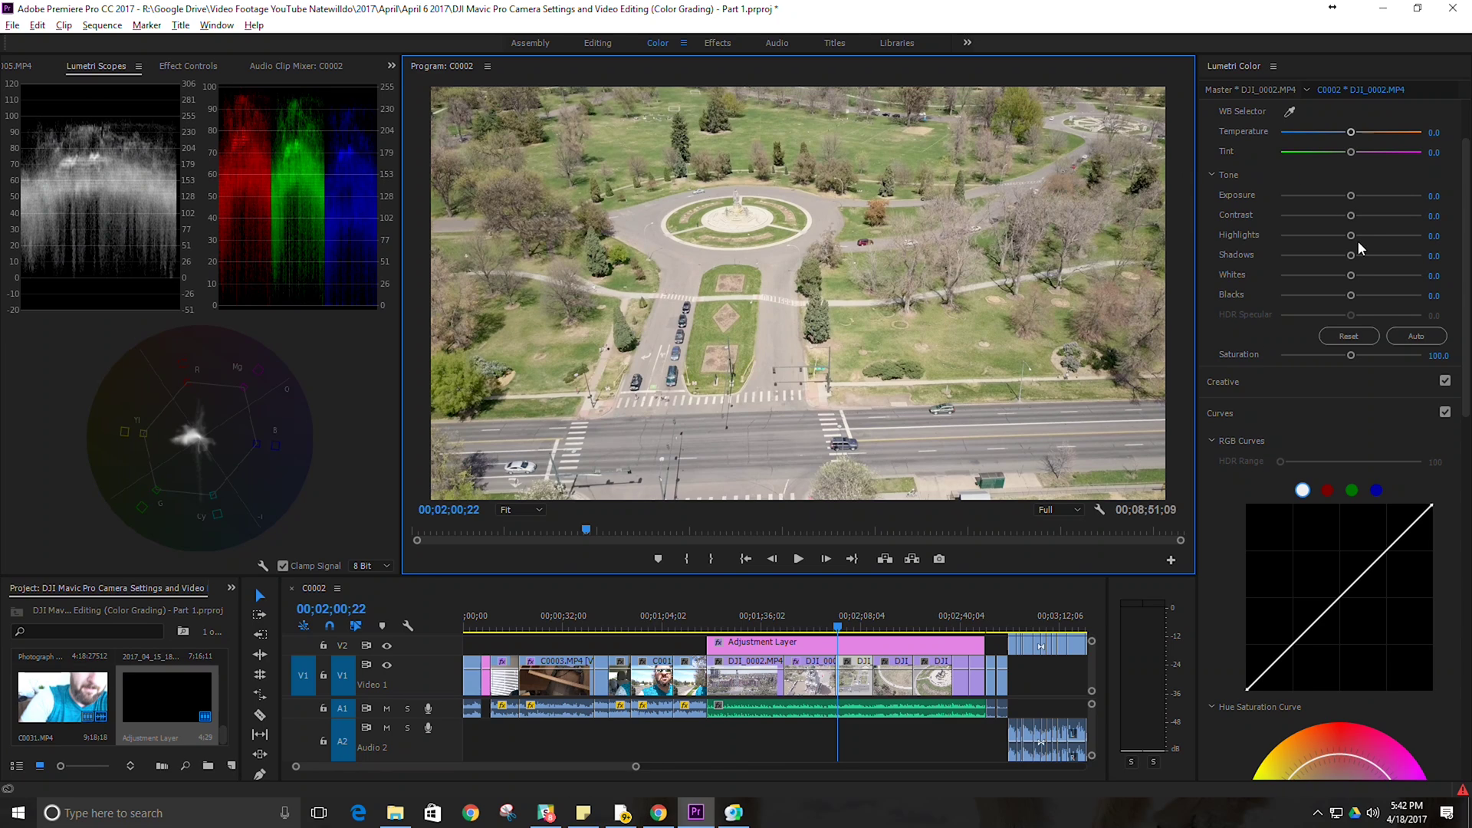
- Review the basic correction settings and examine the remaining park, monument and building drone shots under the adjustment layer
scroll(1357, 230, "up", 2)
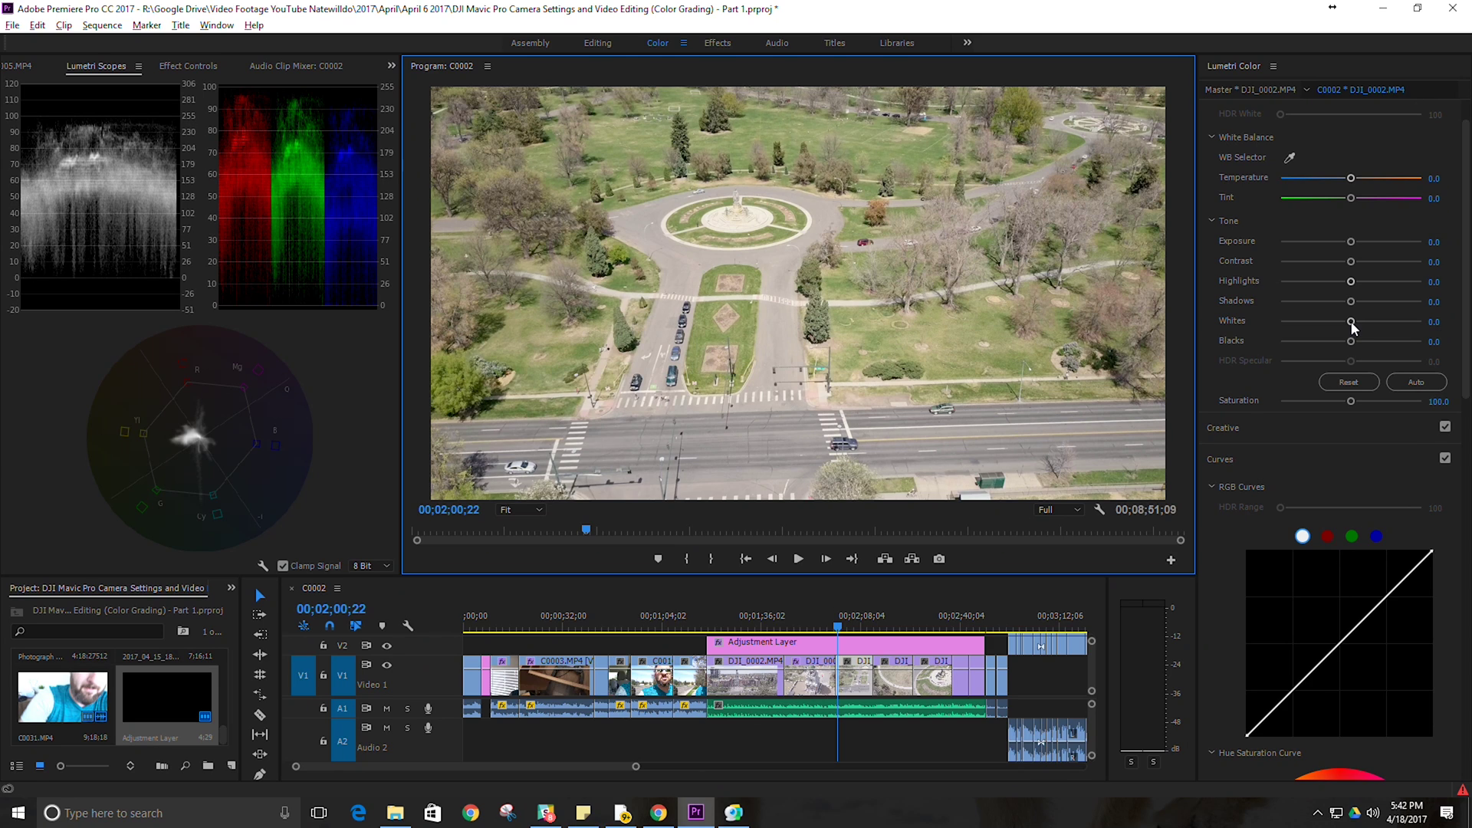
scroll(1350, 323, "up", 2)
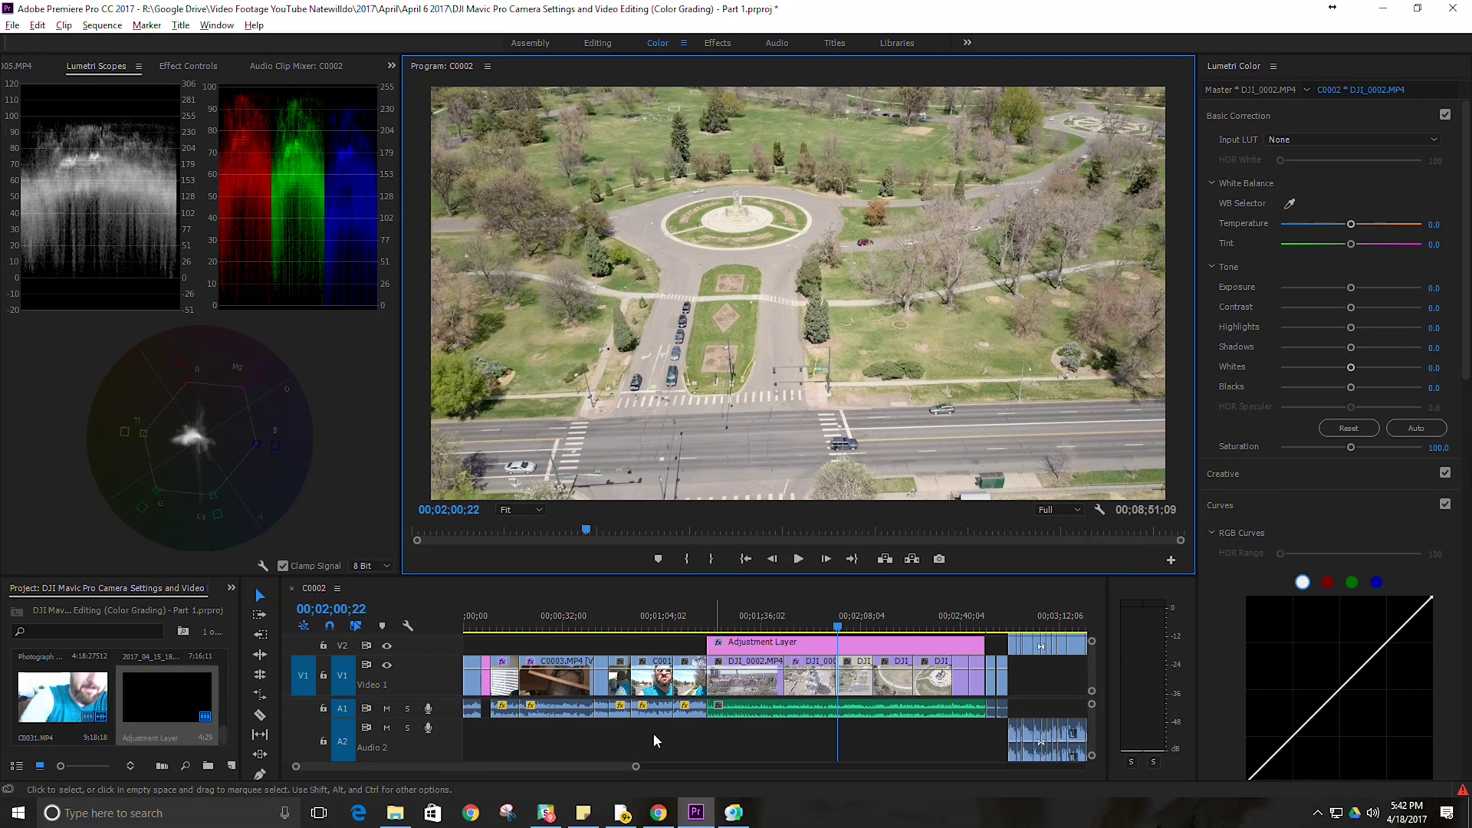
left_click_drag(636, 767, 733, 767)
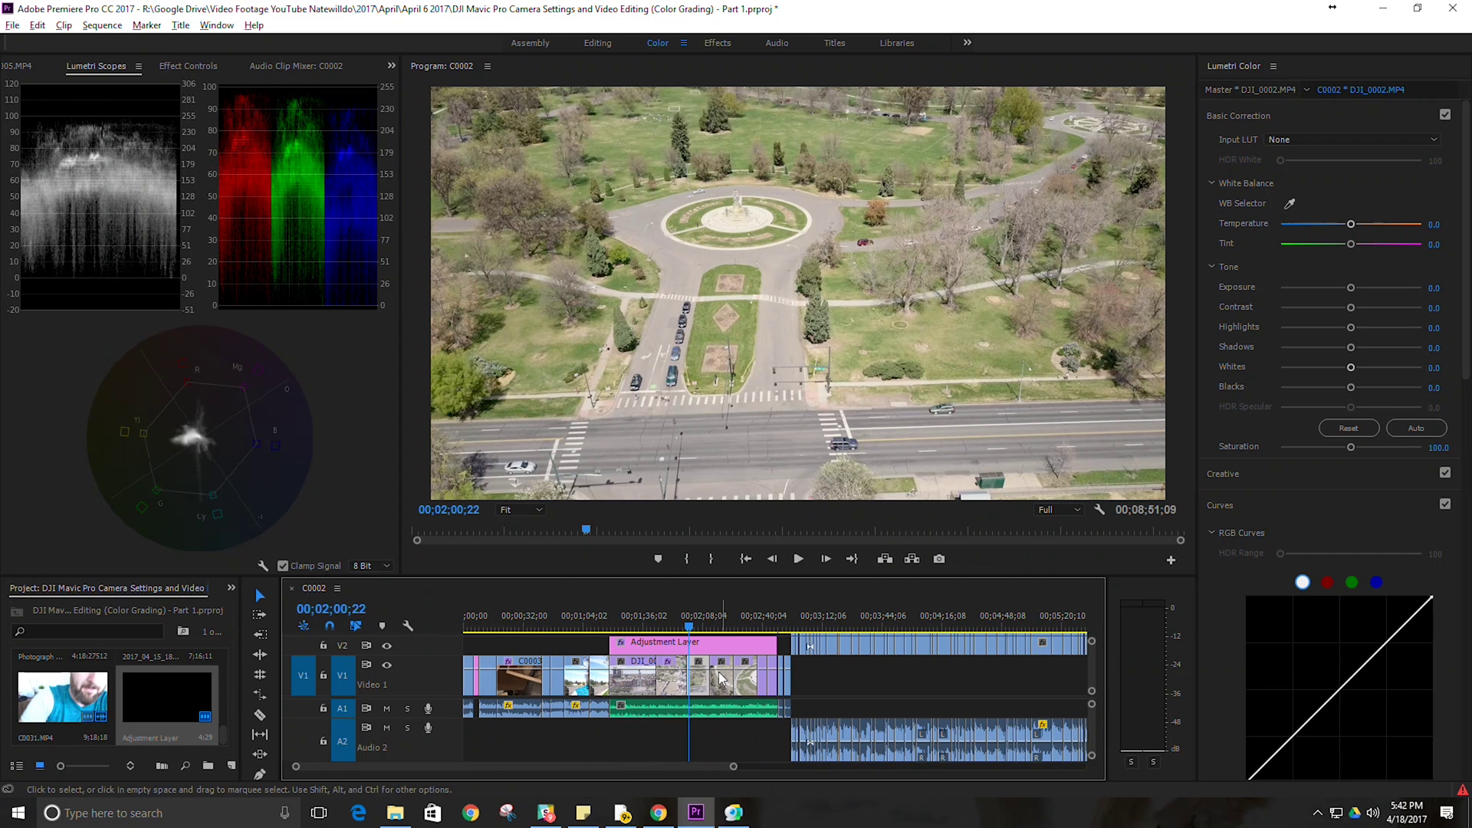
left_click(725, 614)
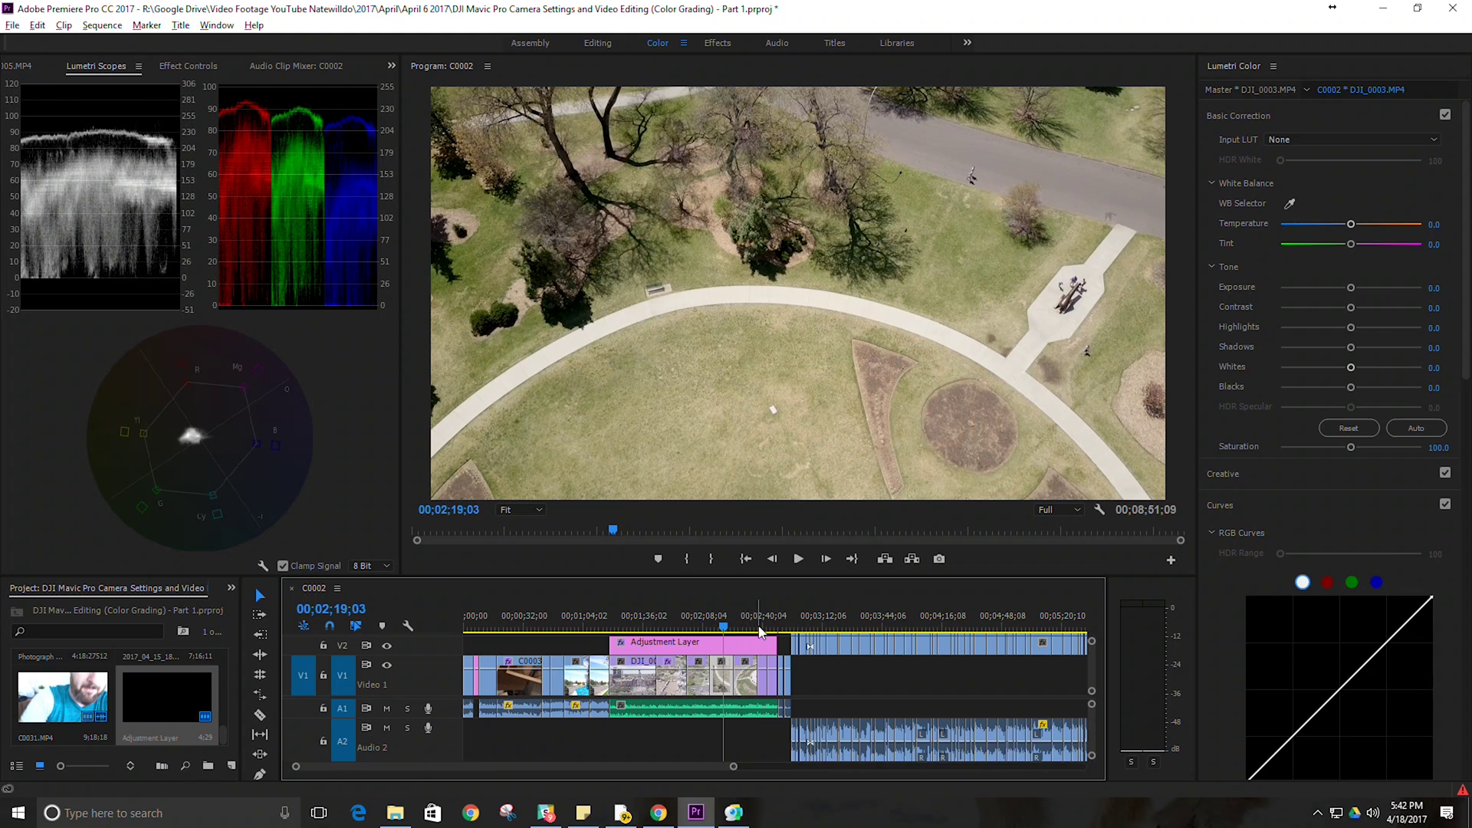
left_click(745, 620)
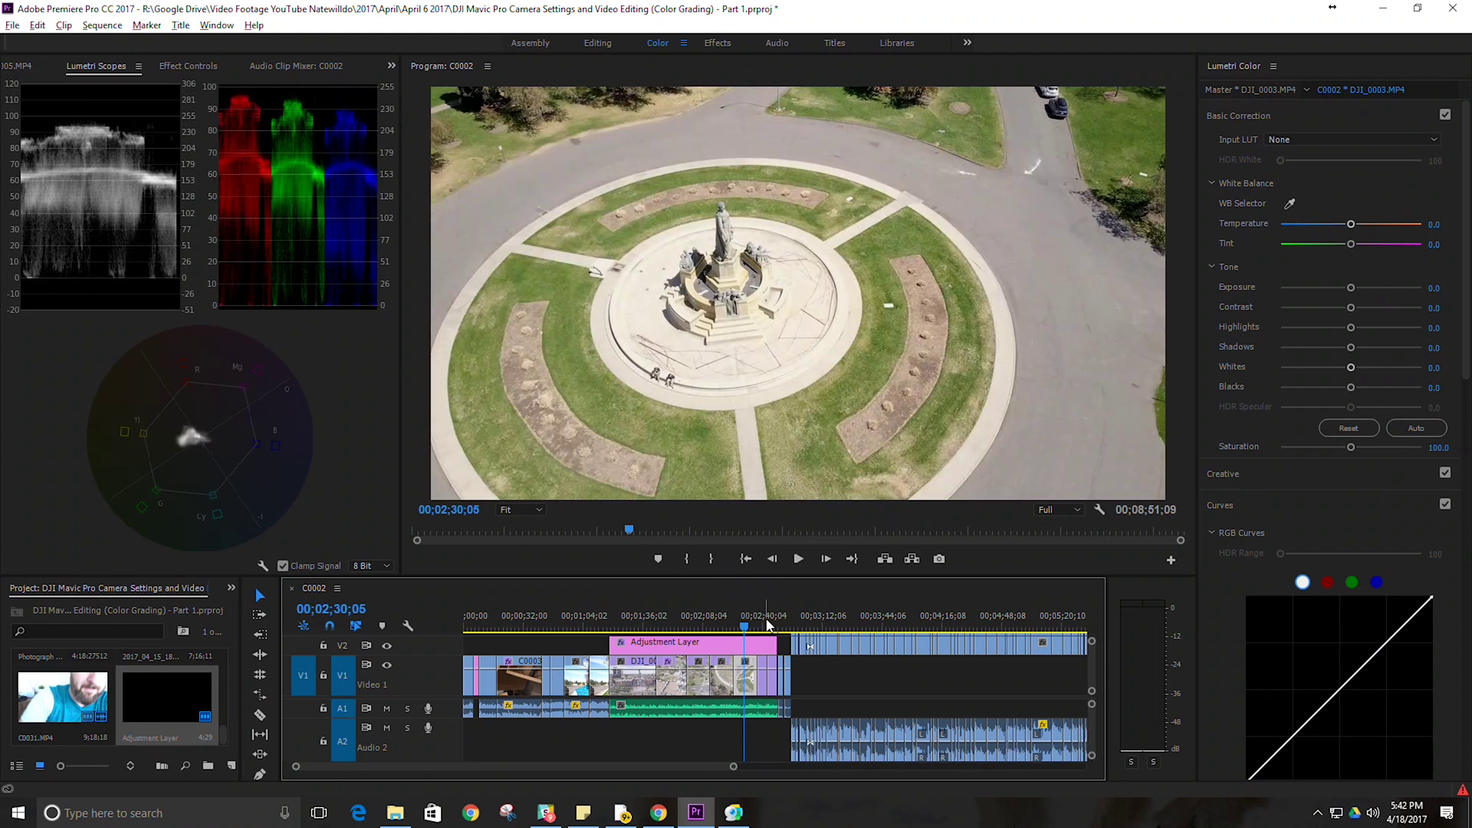
left_click(767, 622)
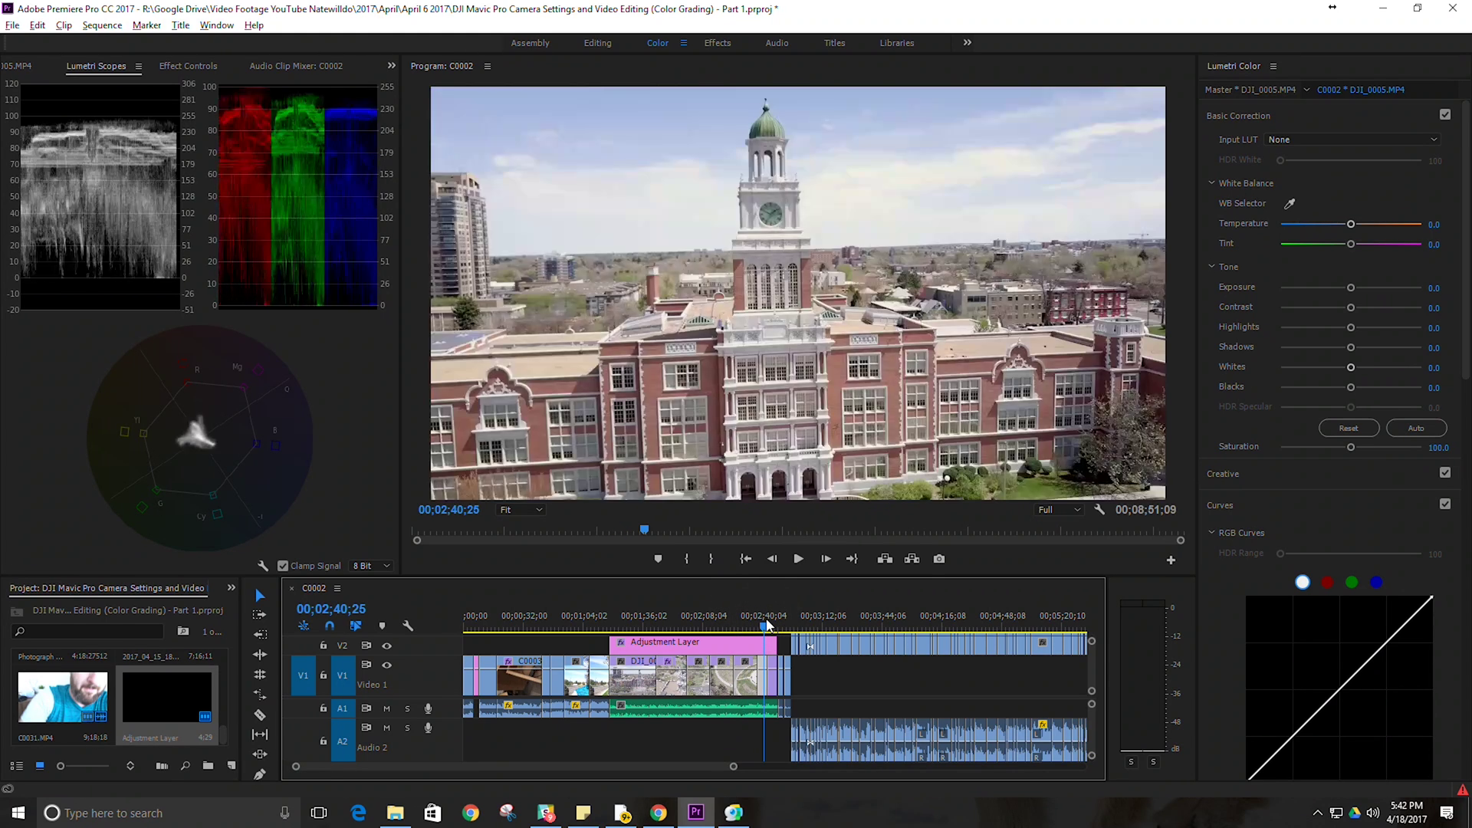